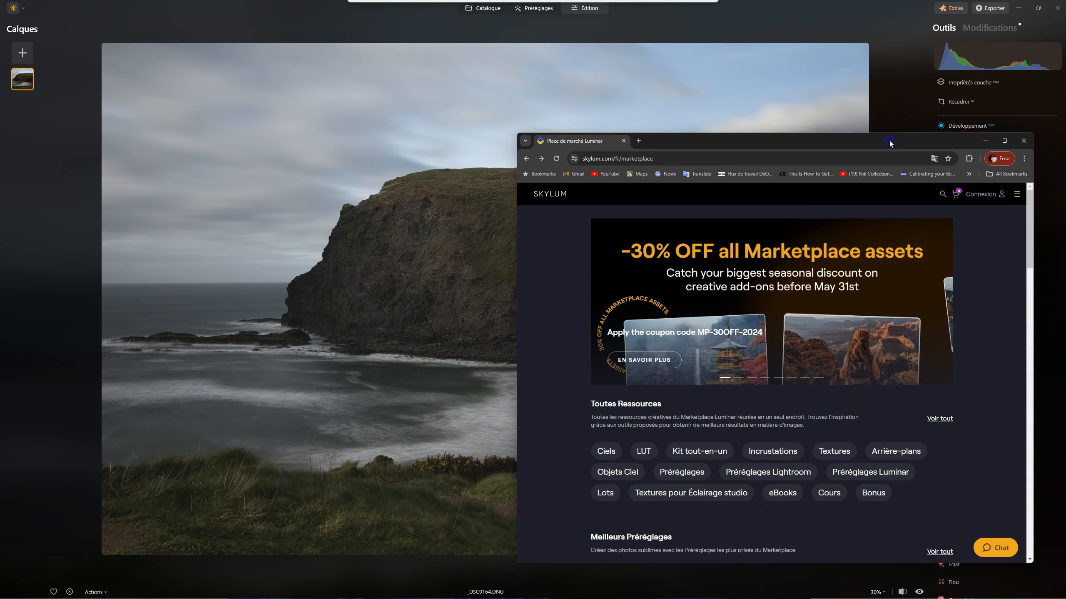
Look through the Luminar Marketplace's resource categories, presets and 30% discount banner, and close the browser to return to the photo editor.
left_click_drag(842, 137, 673, 131)
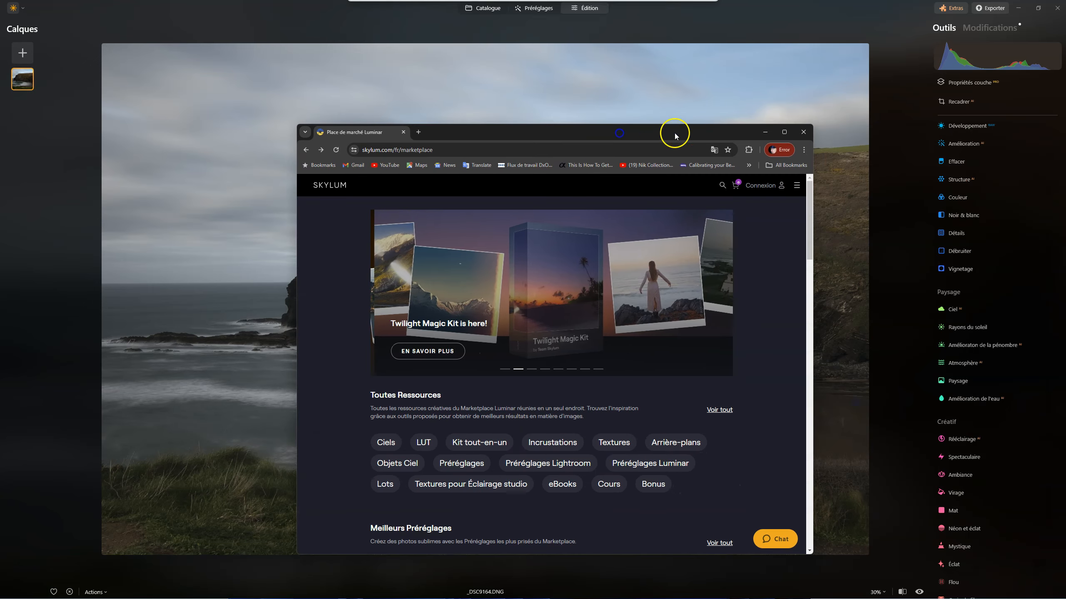
left_click(775, 132)
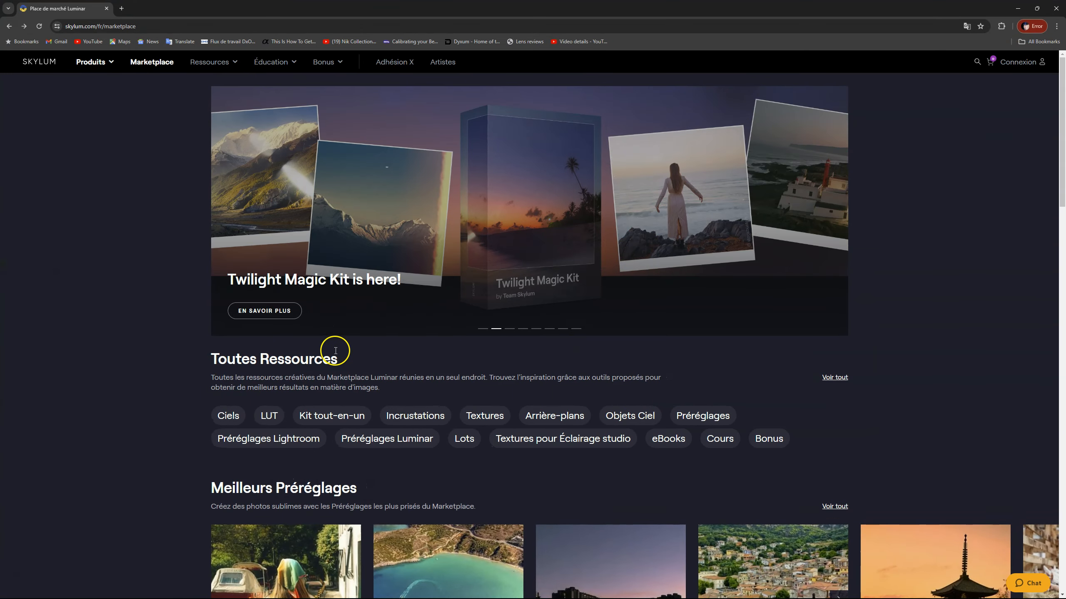
scroll(336, 353, "down", 5)
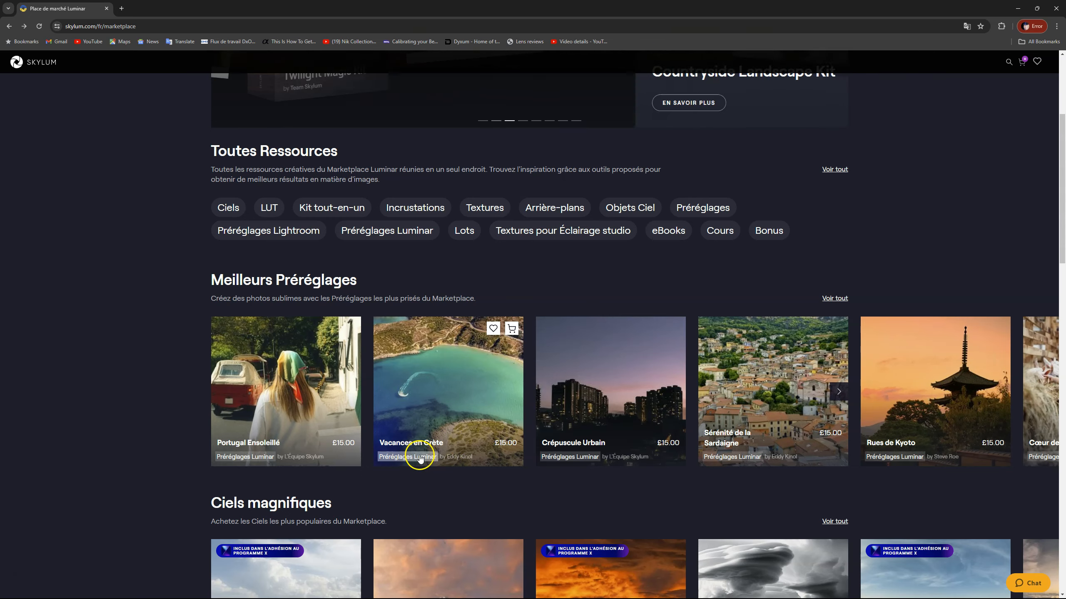
scroll(441, 437, "up", 4)
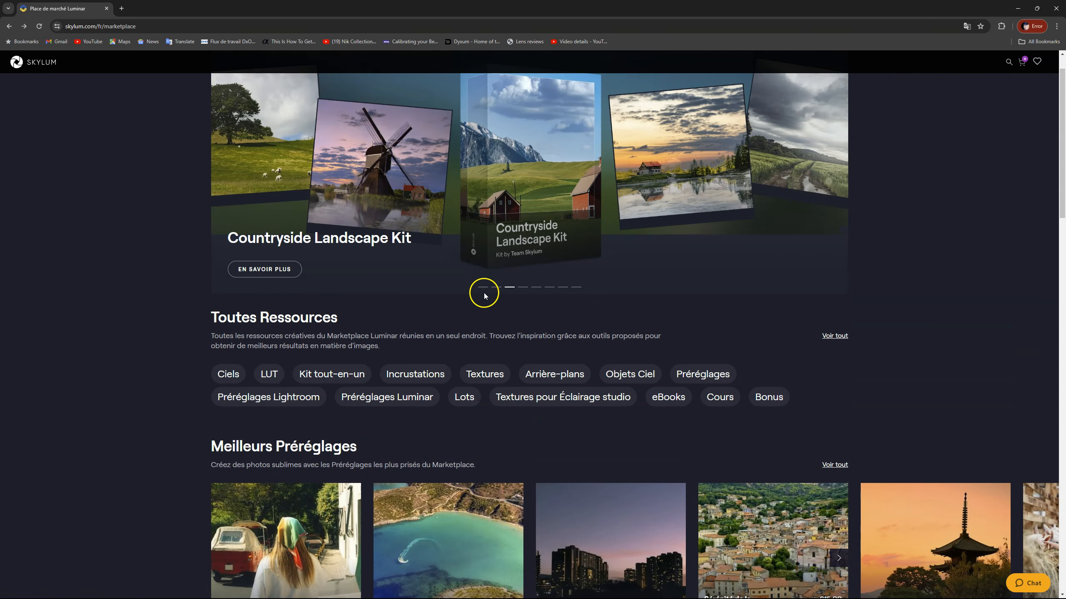
left_click(484, 288)
scroll(486, 292, "up", 1)
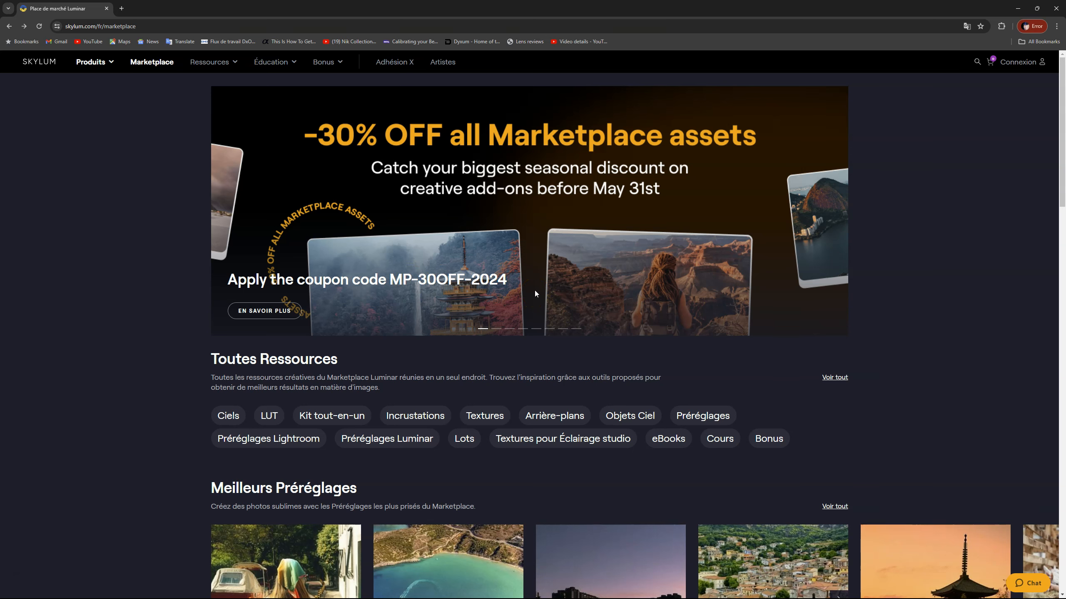
scroll(576, 331, "down", 2)
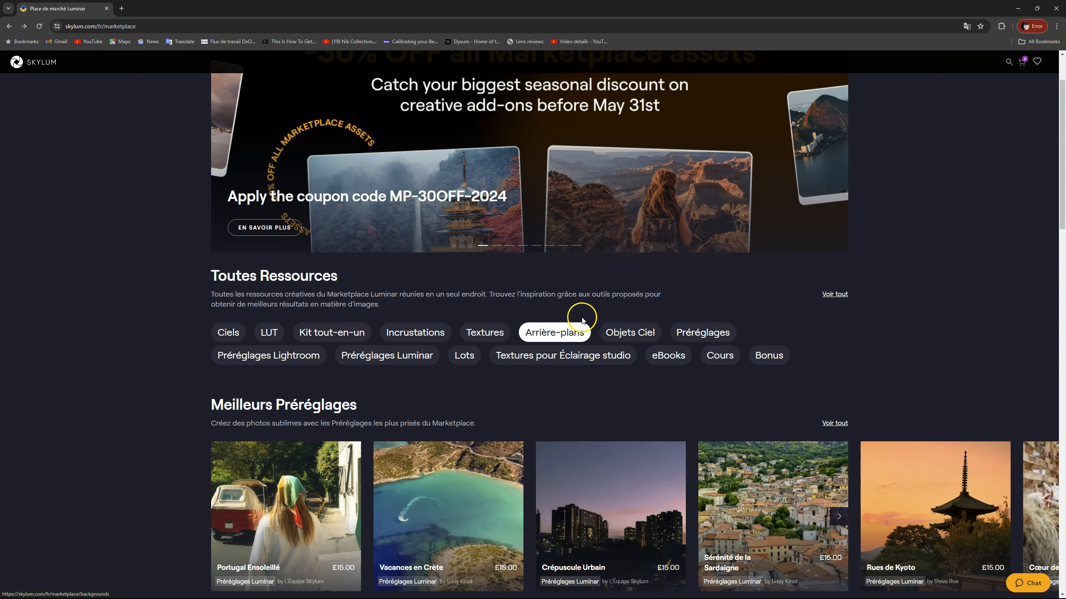
scroll(582, 320, "up", 2)
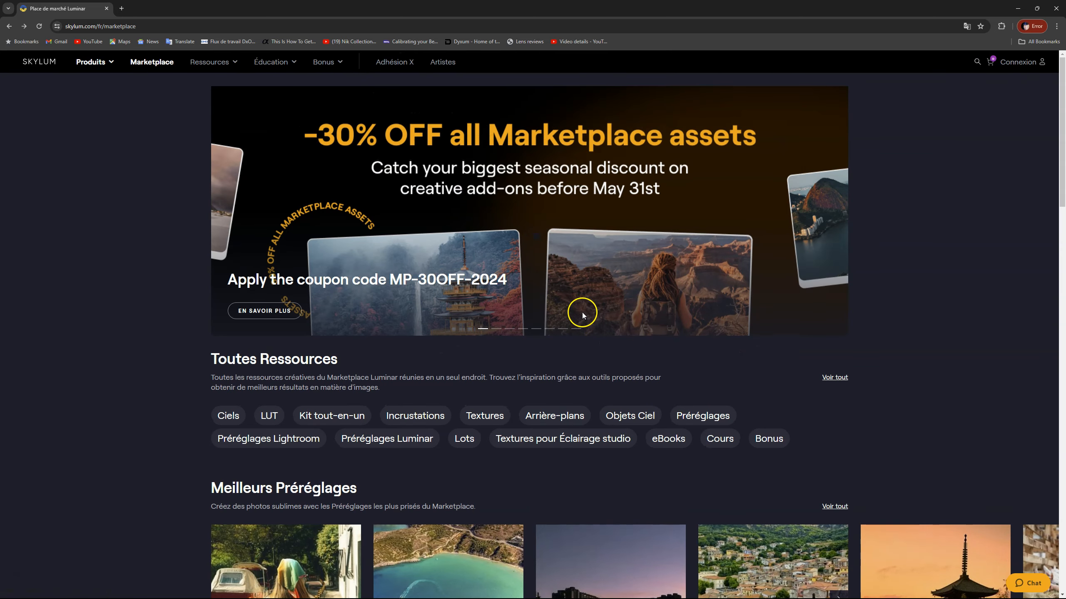
left_click(1054, 9)
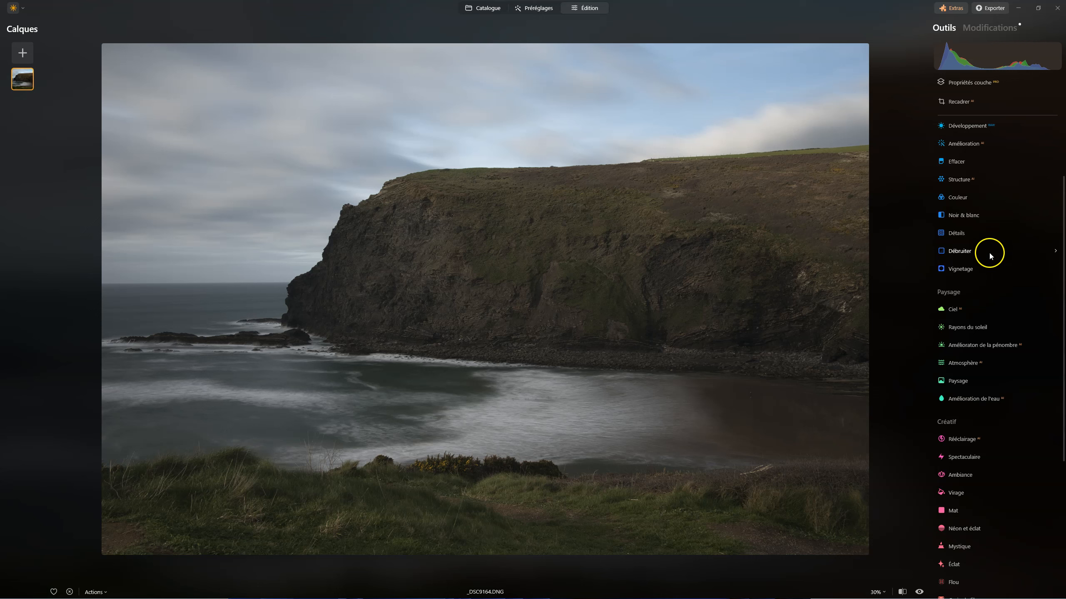
Set the photo's camera profile to Camera Neutral in the Développement tool.
left_click(963, 128)
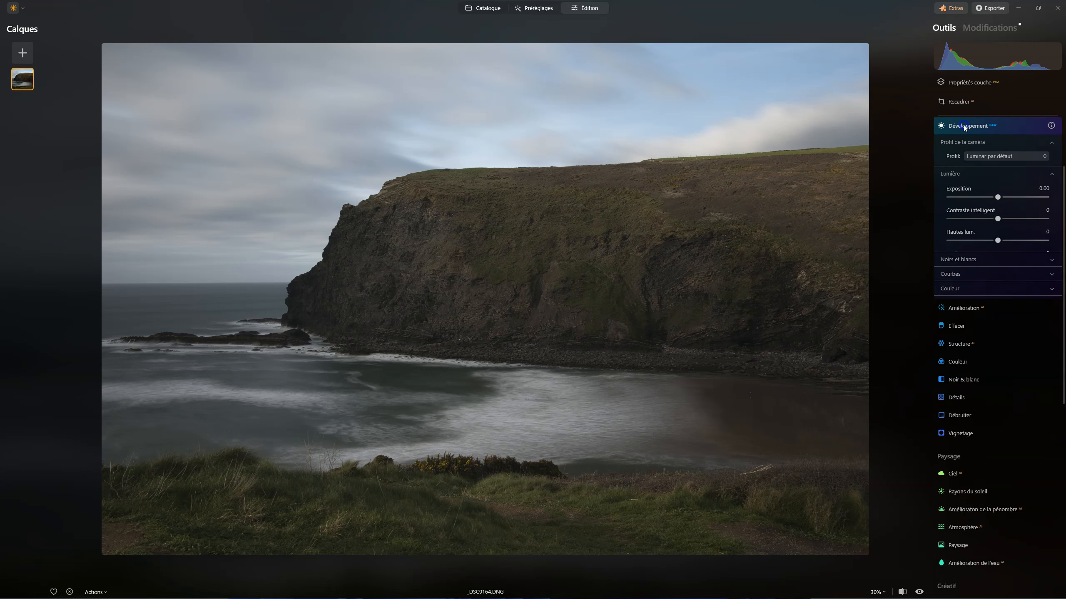
left_click(990, 174)
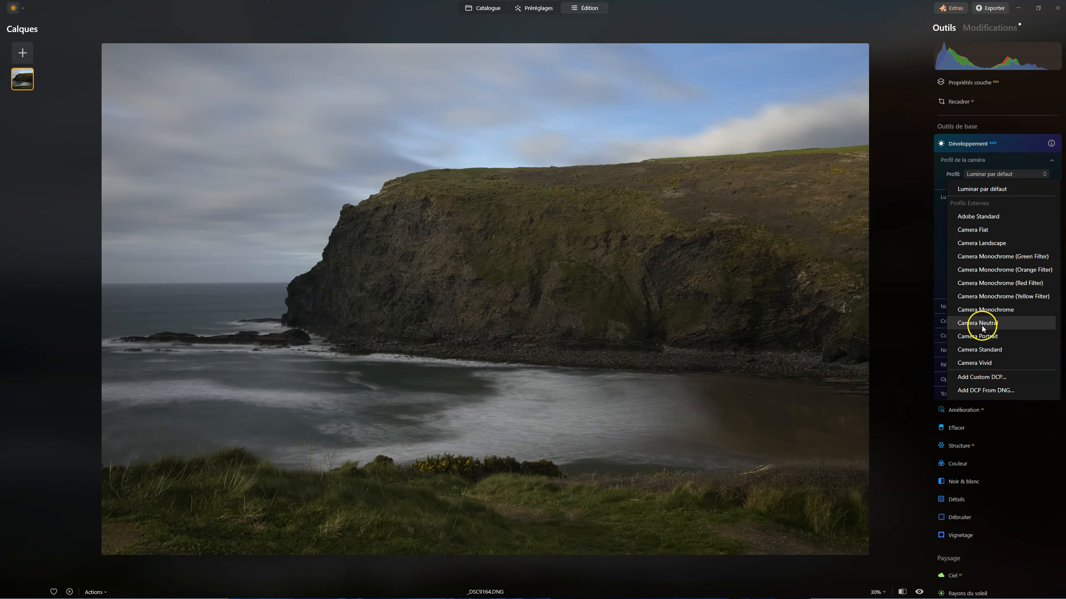
left_click(981, 324)
Raise the shadows (Ombres) to 35 and enable automatic distortion corrections in the Optique settings.
left_click_drag(997, 286, 1015, 286)
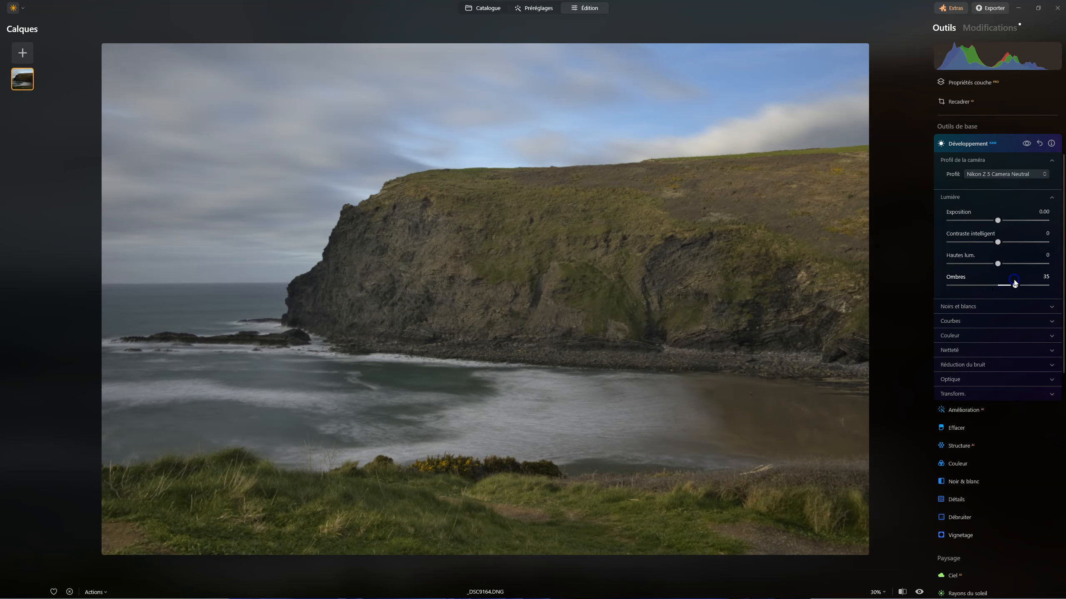
left_click(951, 380)
left_click(961, 397)
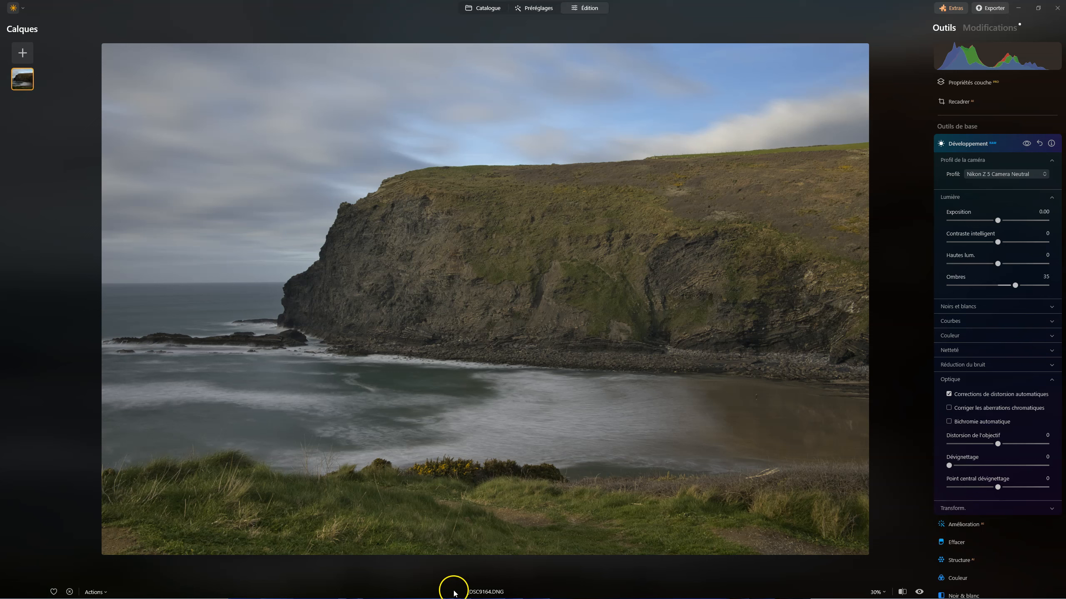
Examine the photo's available actions, zoom levels and rating options, and compare the edited photo with the original.
mouse_move(474, 596)
left_click(101, 593)
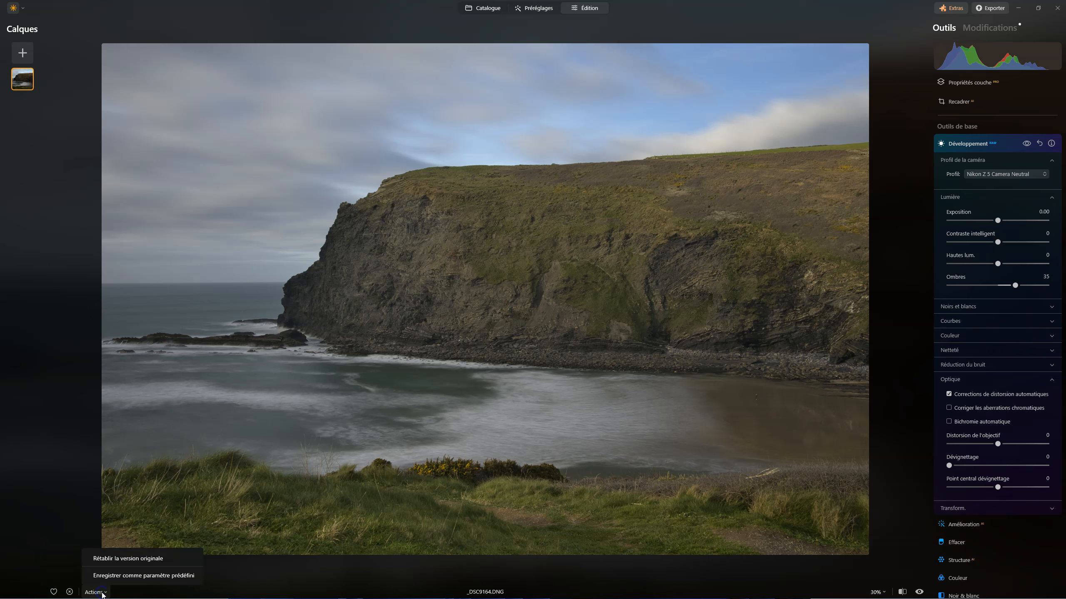
left_click(102, 593)
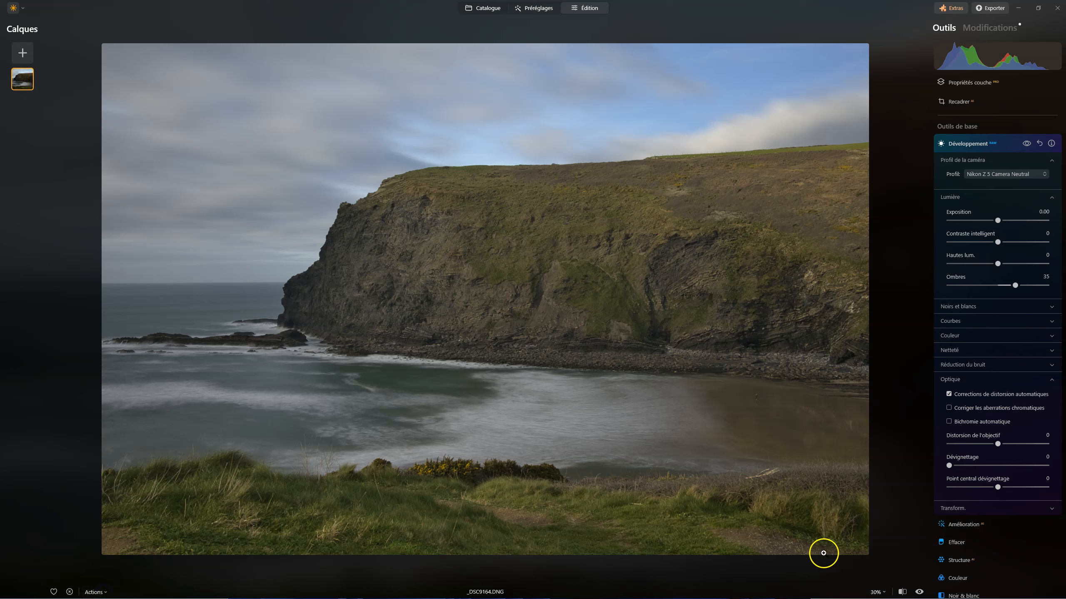
left_click(878, 592)
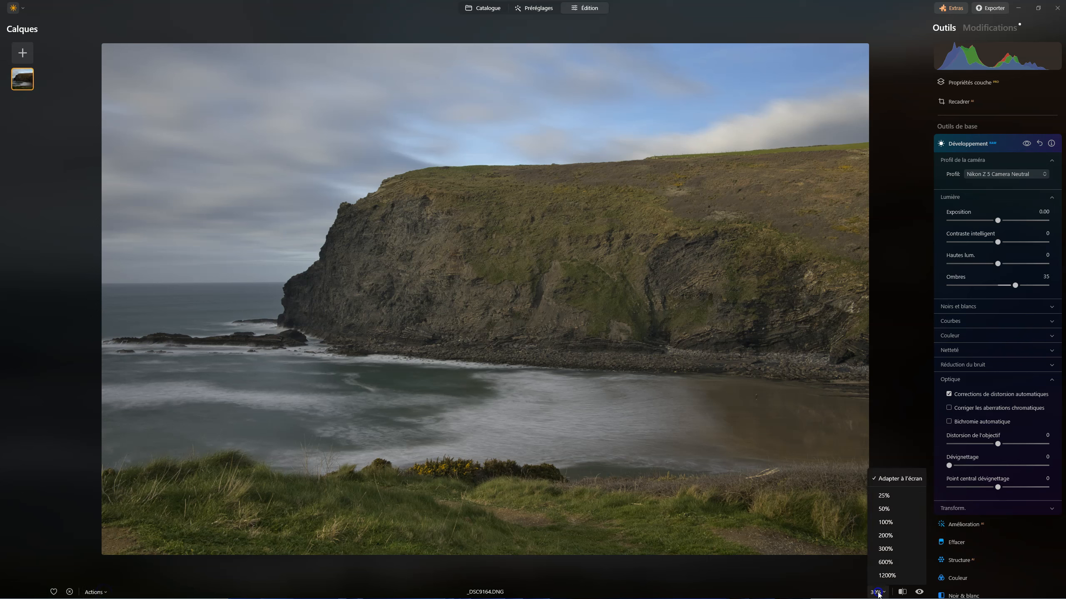
left_click(800, 580)
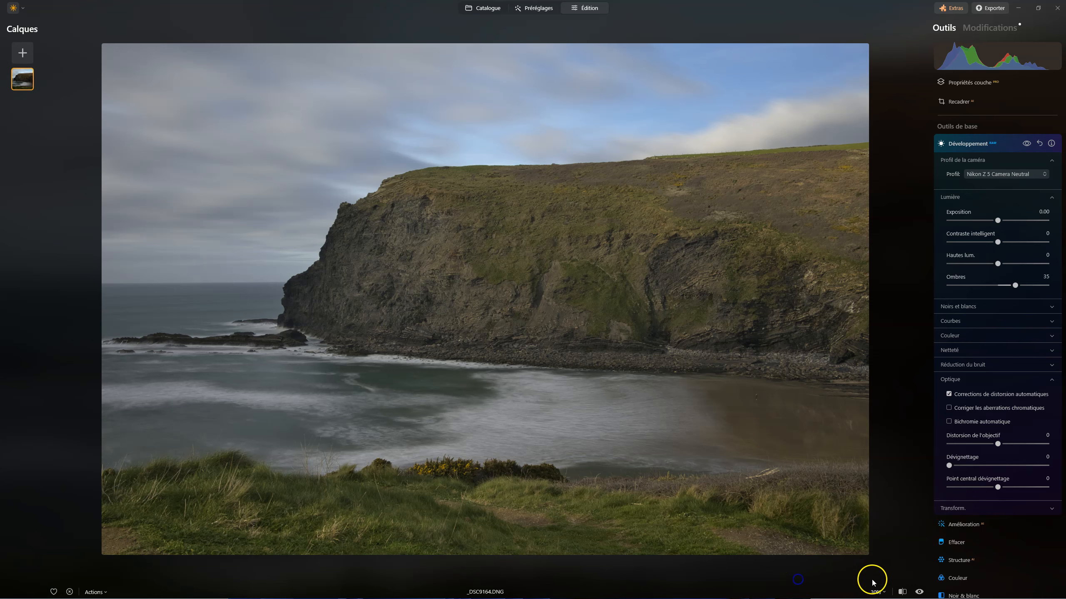
left_click(902, 592)
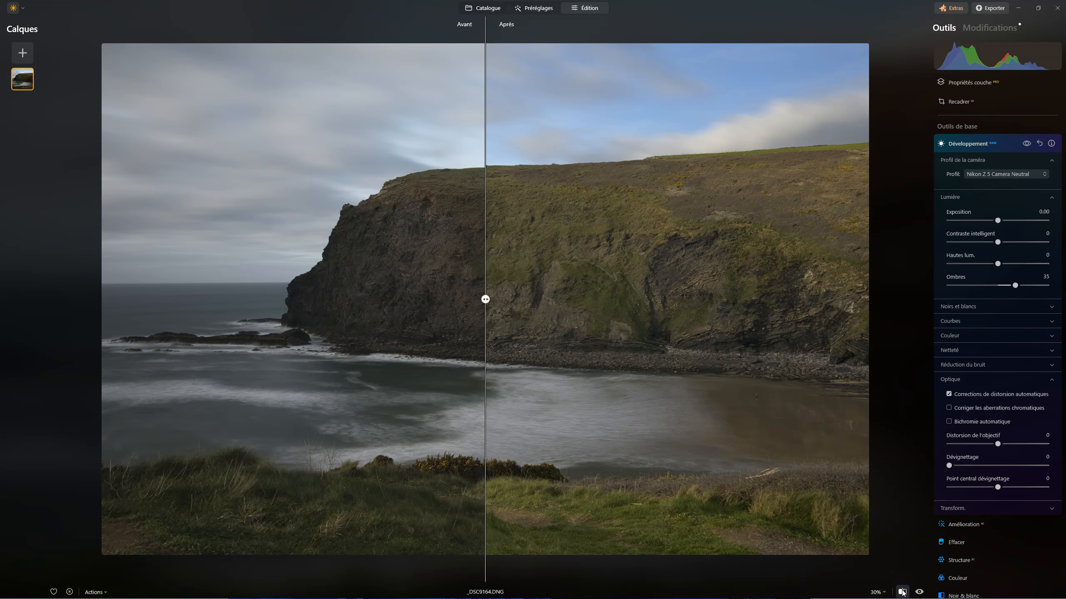
left_click(902, 592)
left_click(919, 592)
left_click(919, 592)
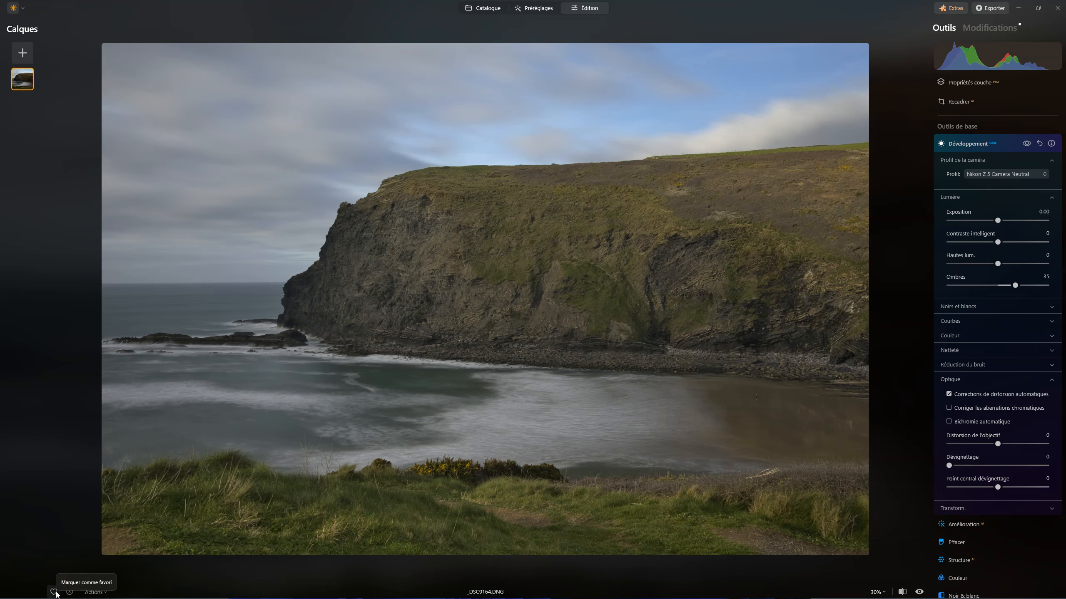
left_click(69, 592)
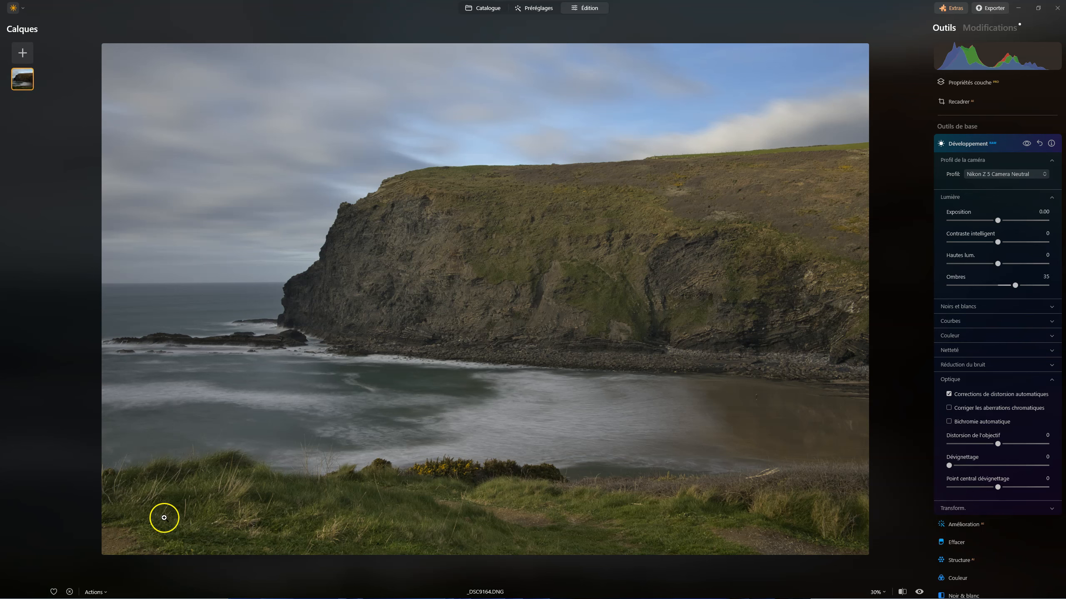
Balance the photo's tones with highlights (Hautes lum.) at -59, whites (Blancs) at 32 and blacks (Noirs) at -22.
left_click_drag(998, 264, 964, 264)
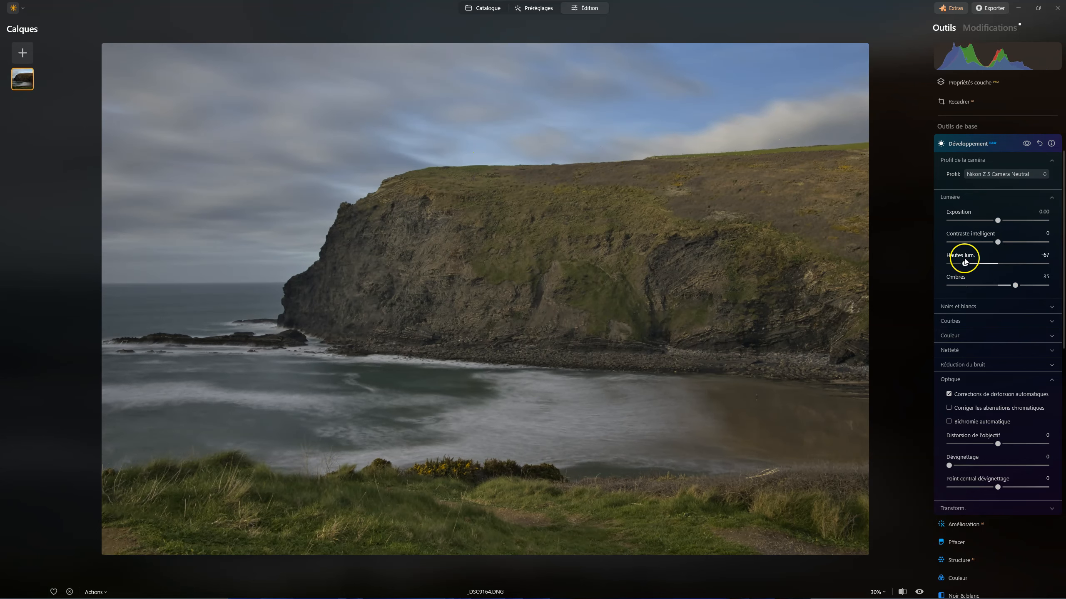
left_click_drag(967, 264, 970, 264)
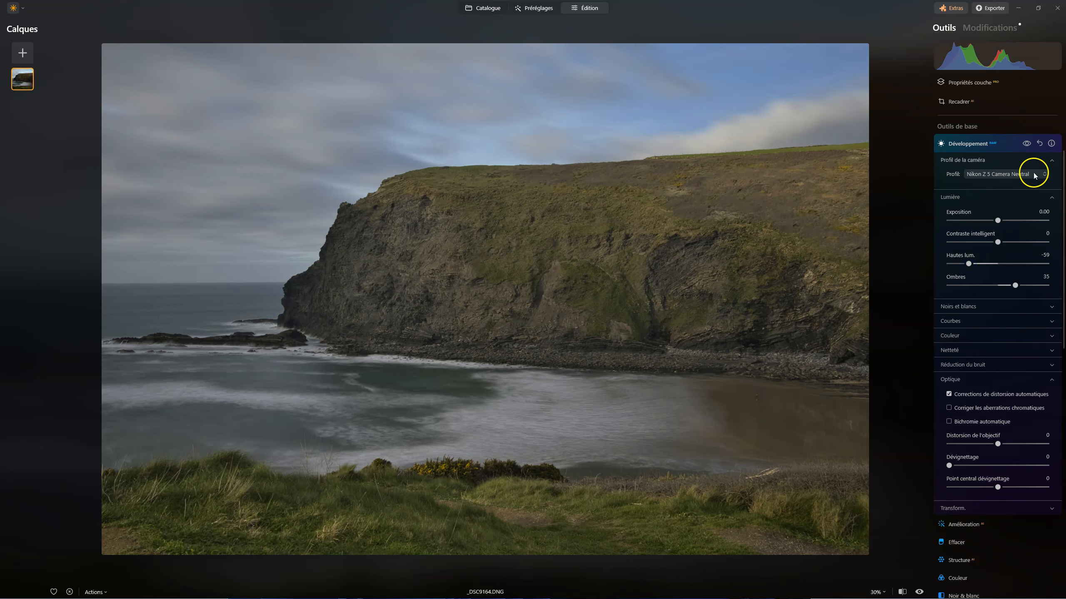
left_click(952, 306)
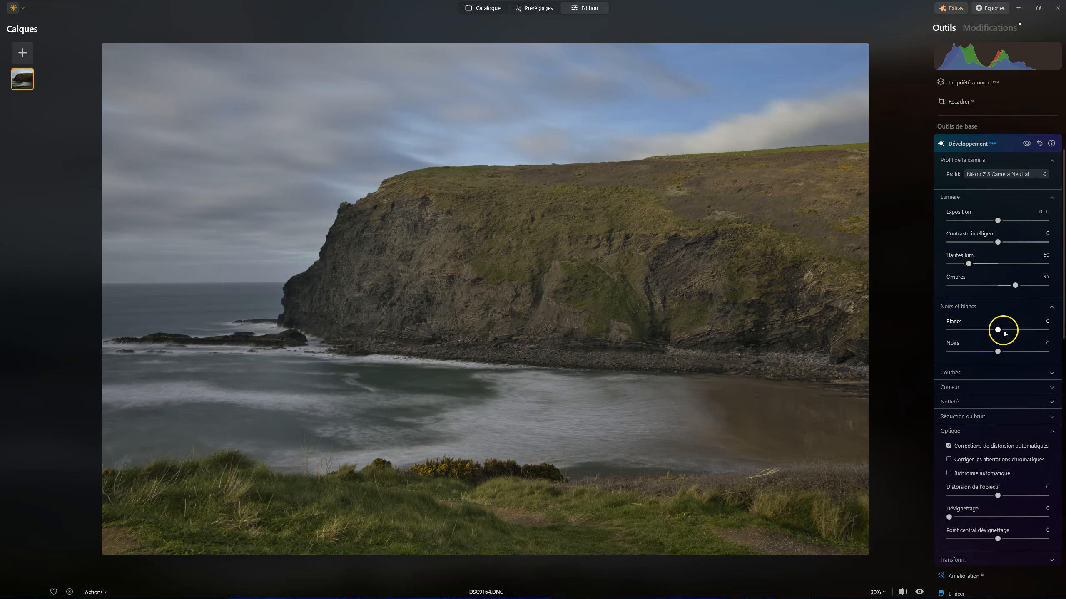
left_click_drag(998, 329, 1014, 321)
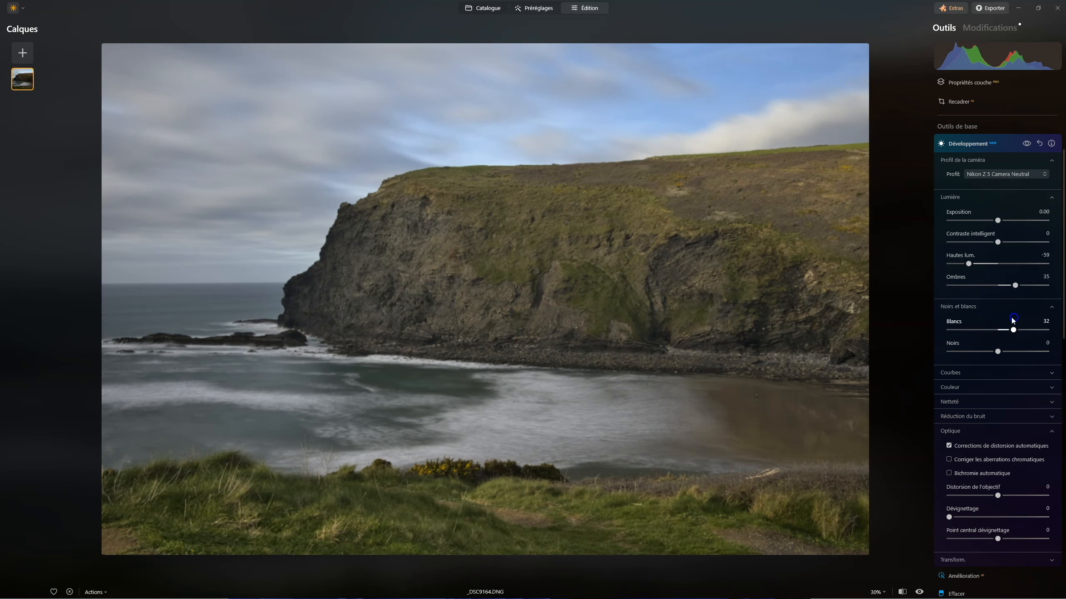
left_click_drag(992, 358, 986, 338)
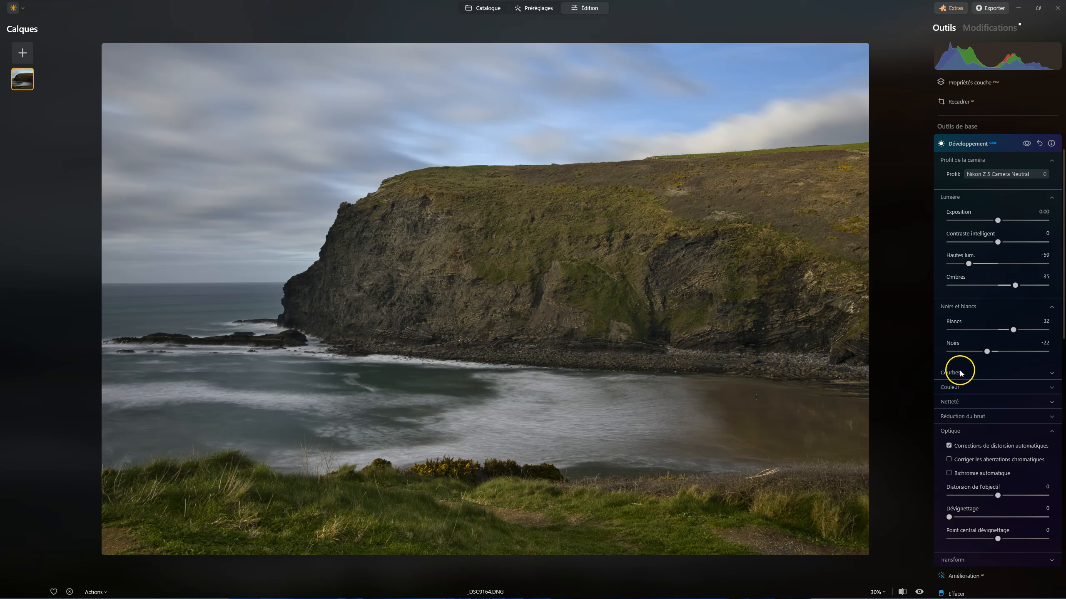
Set the white balance by sampling the pale cloud above the cliff, and close the Développement tool.
left_click(958, 388)
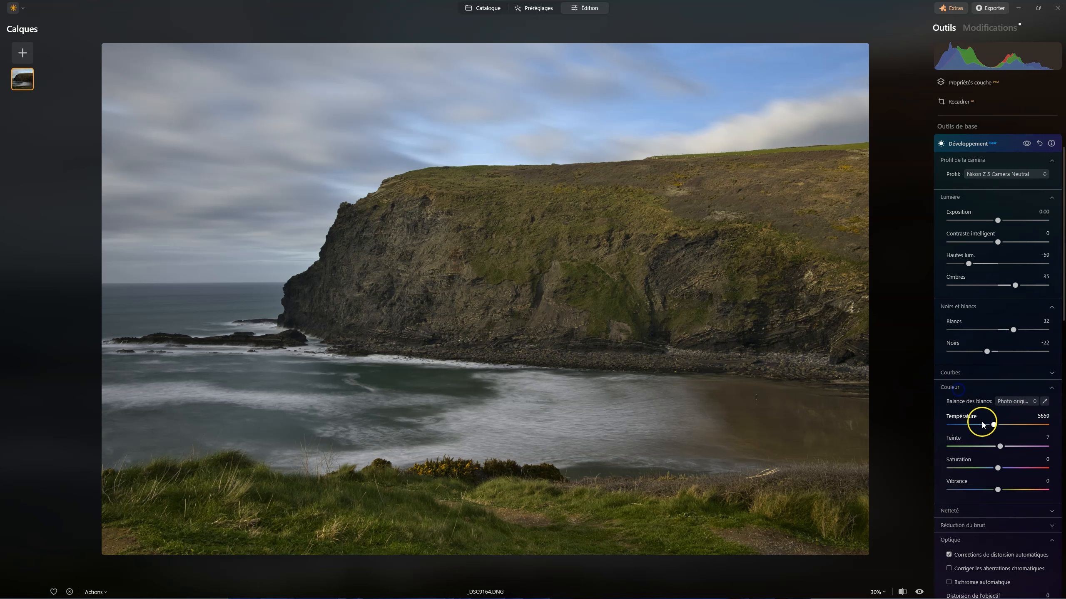
left_click(1045, 402)
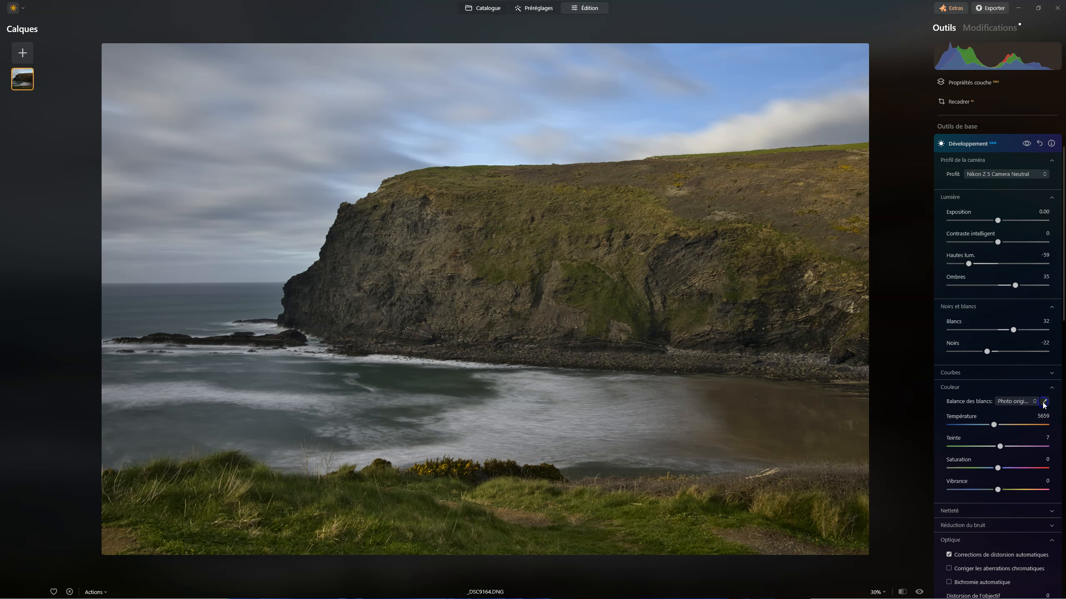
left_click(758, 125)
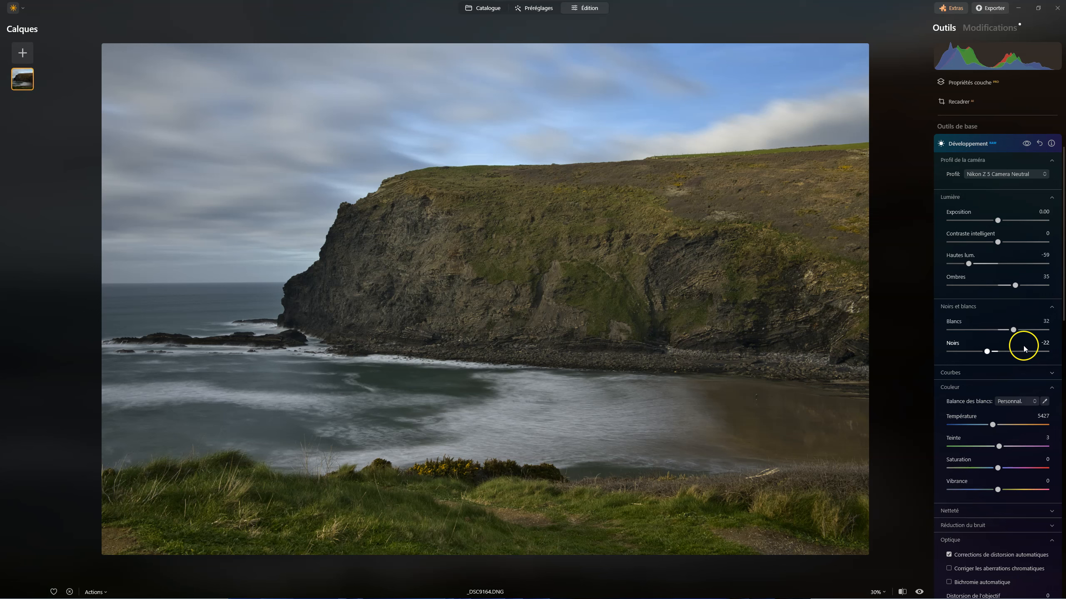
left_click(965, 143)
Set Accent AI to 35 in the Amélioration tool and compare the photo with and without the effect.
left_click(952, 162)
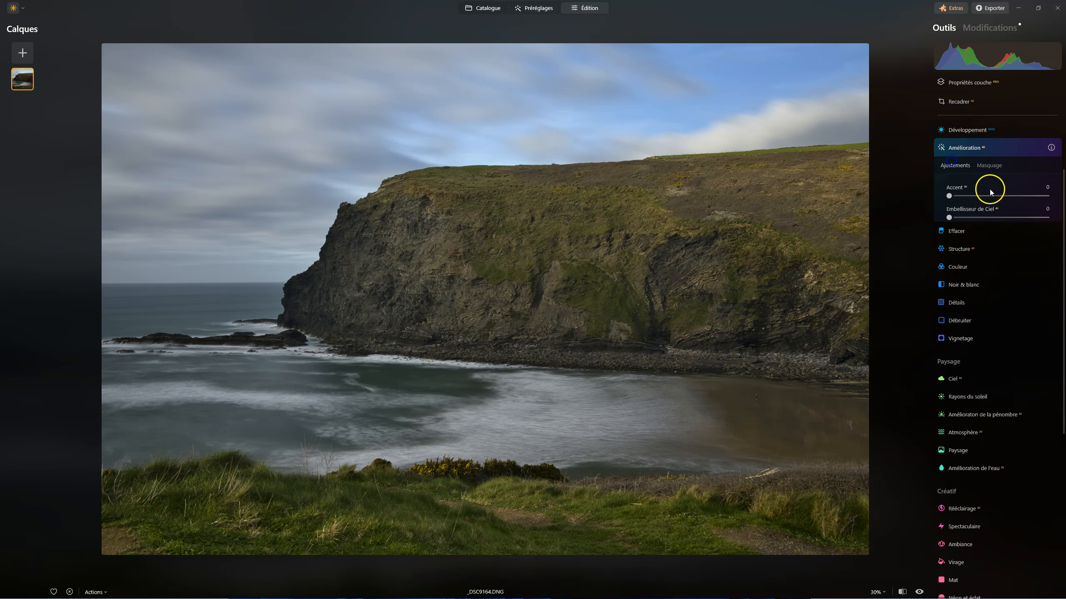
left_click_drag(949, 191, 999, 178)
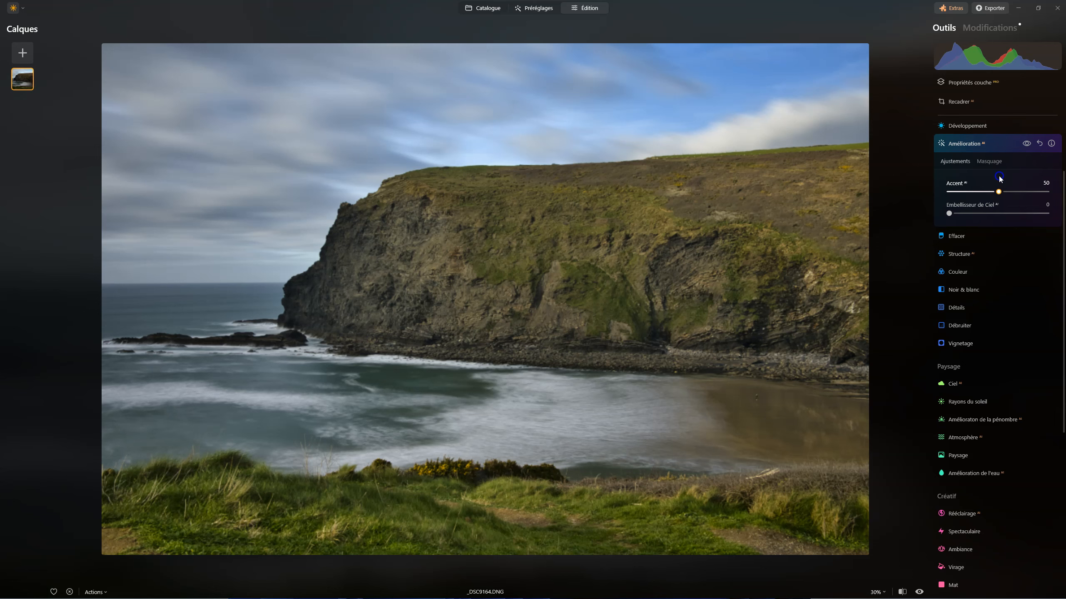
mouse_move(999, 192)
left_mouse_down()
mouse_move(952, 192)
mouse_move(984, 192)
left_mouse_up()
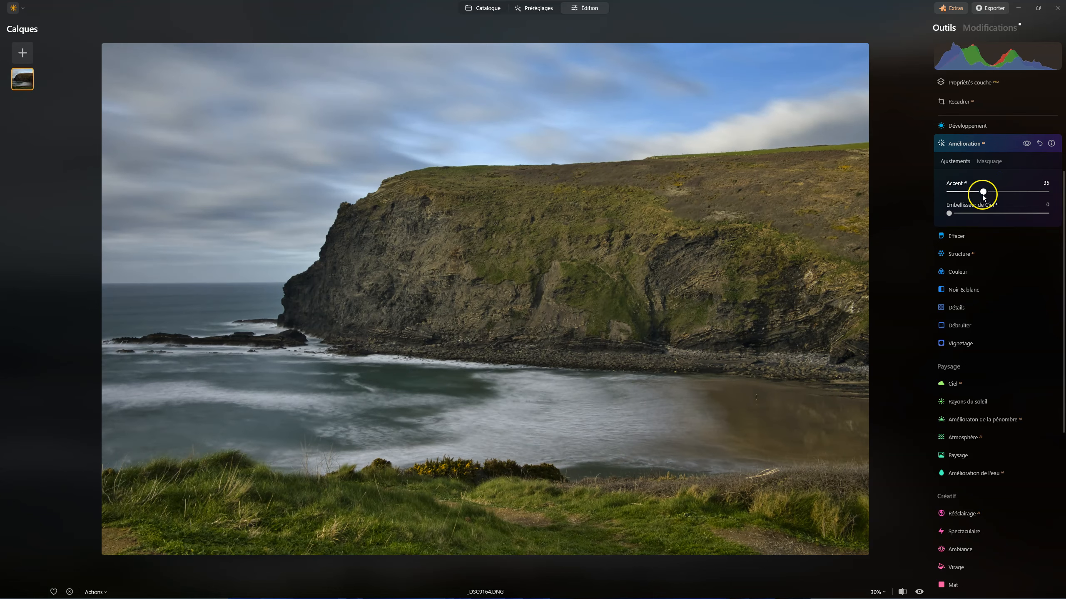
left_click(1027, 143)
left_click(1027, 144)
left_click(961, 144)
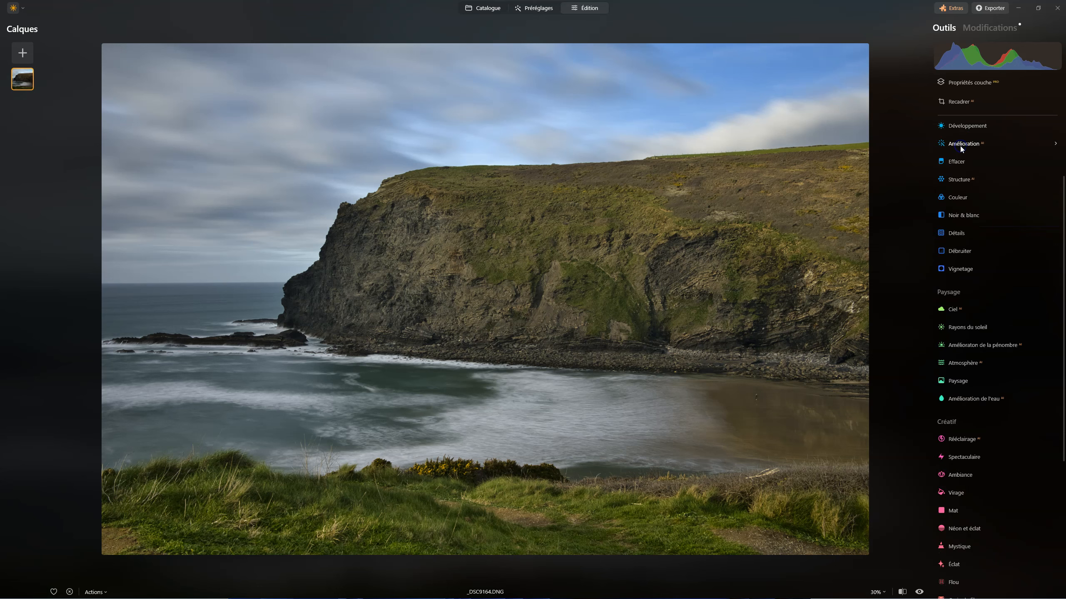
Open the Structure tool's masking options and bring up the AI mask's detected scene regions.
left_click(960, 180)
left_click(987, 198)
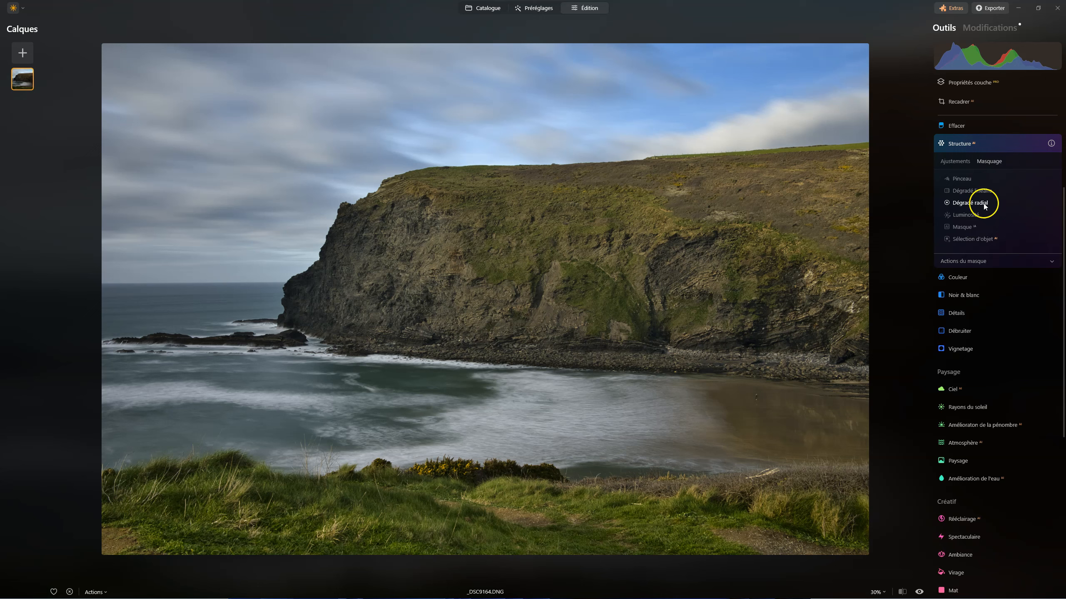
left_click(963, 227)
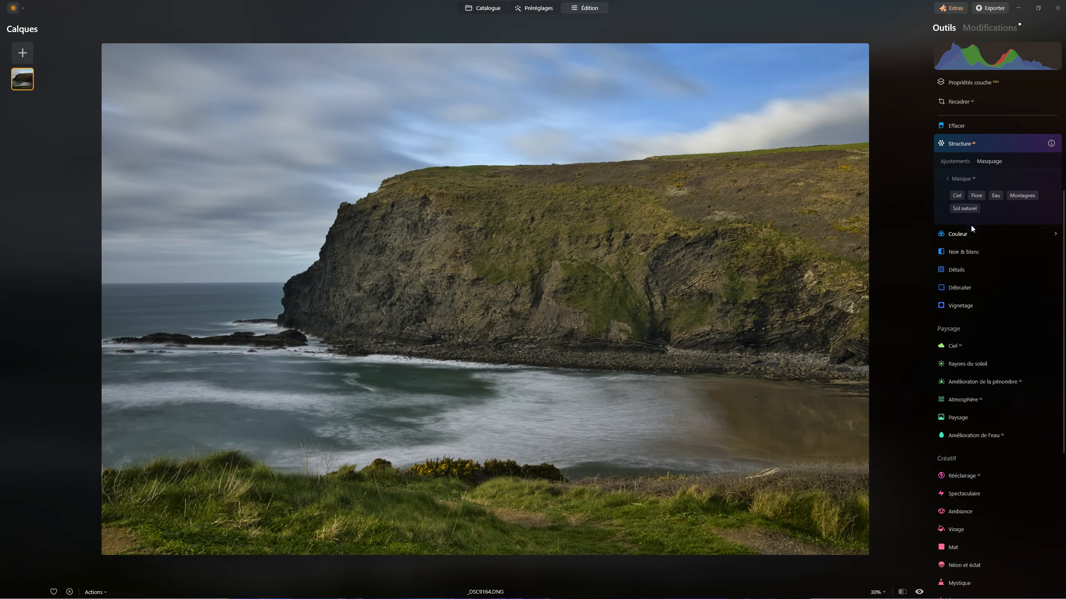
Try the AI masks for the sky (Ciel), vegetation (Flore) and water (Eau) one at a time.
left_click(958, 195)
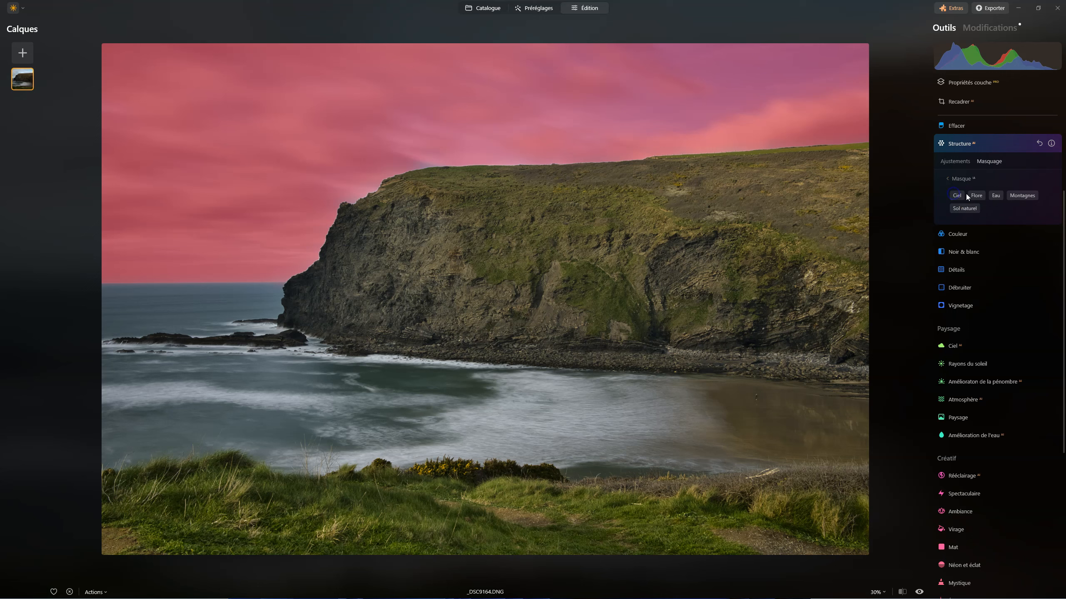
left_click(953, 196)
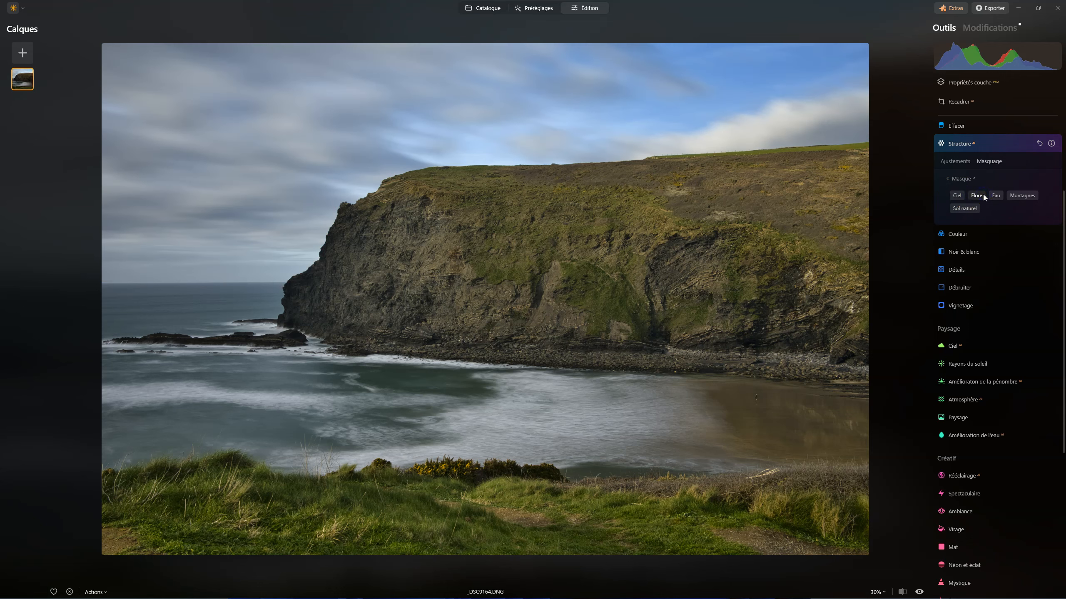
left_click(976, 195)
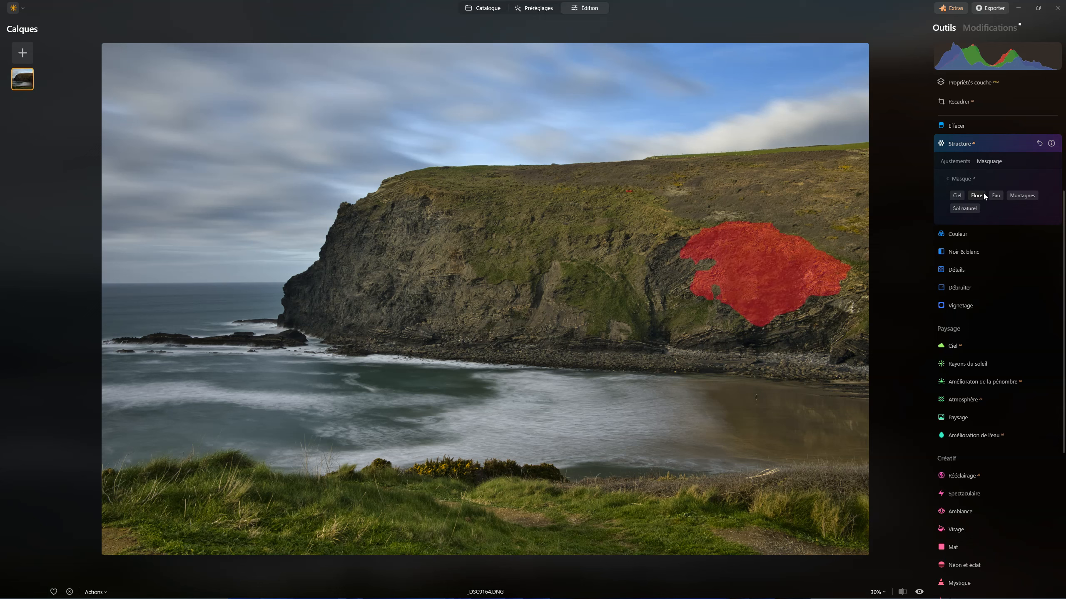
left_click_drag(768, 223, 766, 246)
left_click(996, 196)
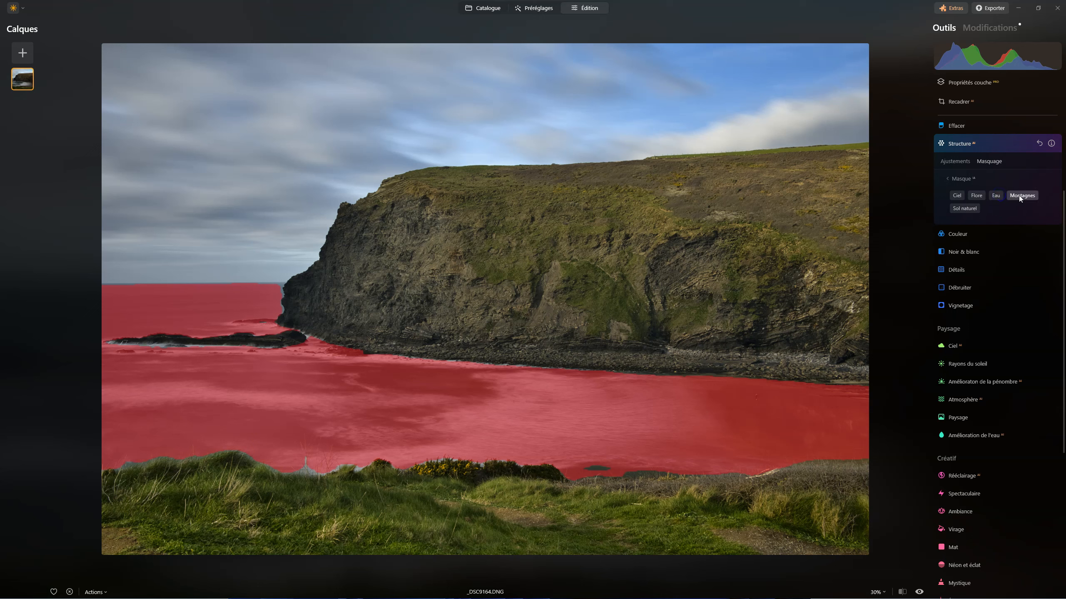
Try a combined AI mask of Montagnes, Flore and Sol naturel, and leave the AI mask options.
left_click(1003, 186)
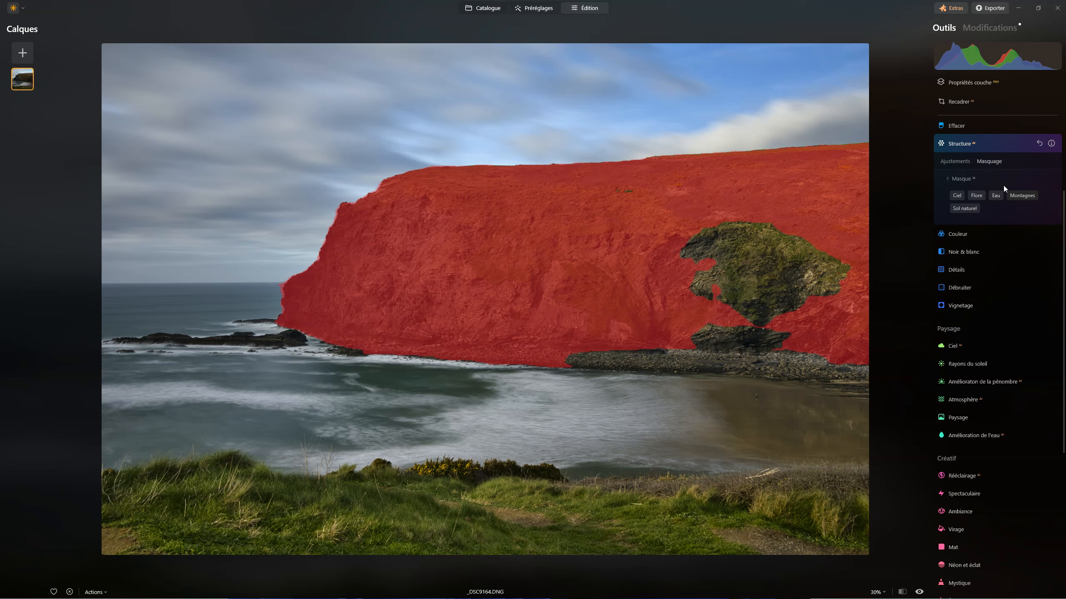
left_click(974, 195)
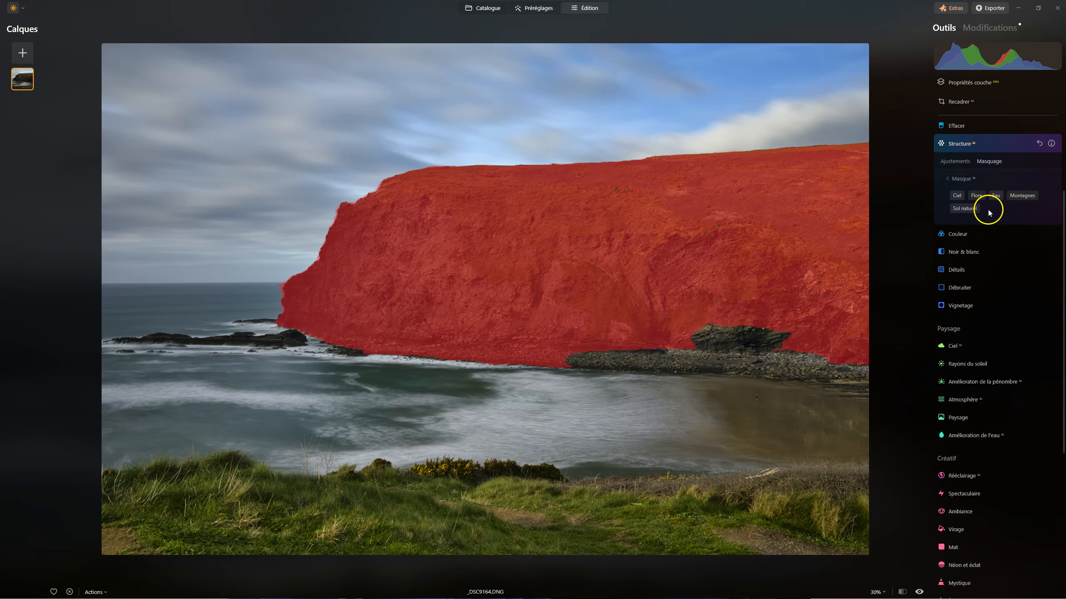
left_click(973, 208)
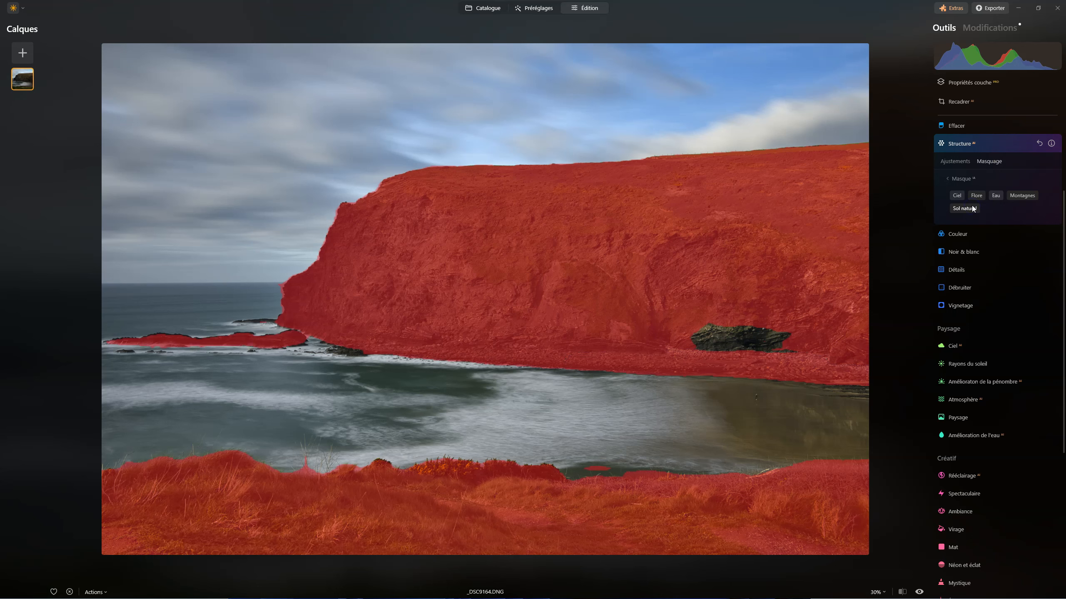
left_click(959, 179)
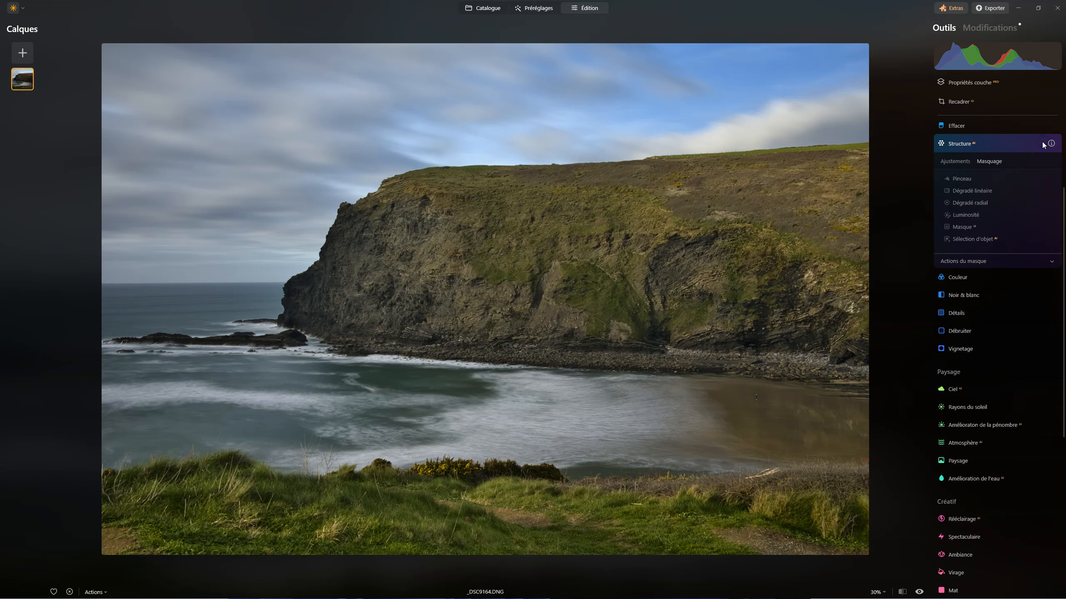
Try masking the low dark rocks in the sea with object selection (Sélection d'objet) in Ajouter mode.
left_click(995, 261)
left_click(971, 239)
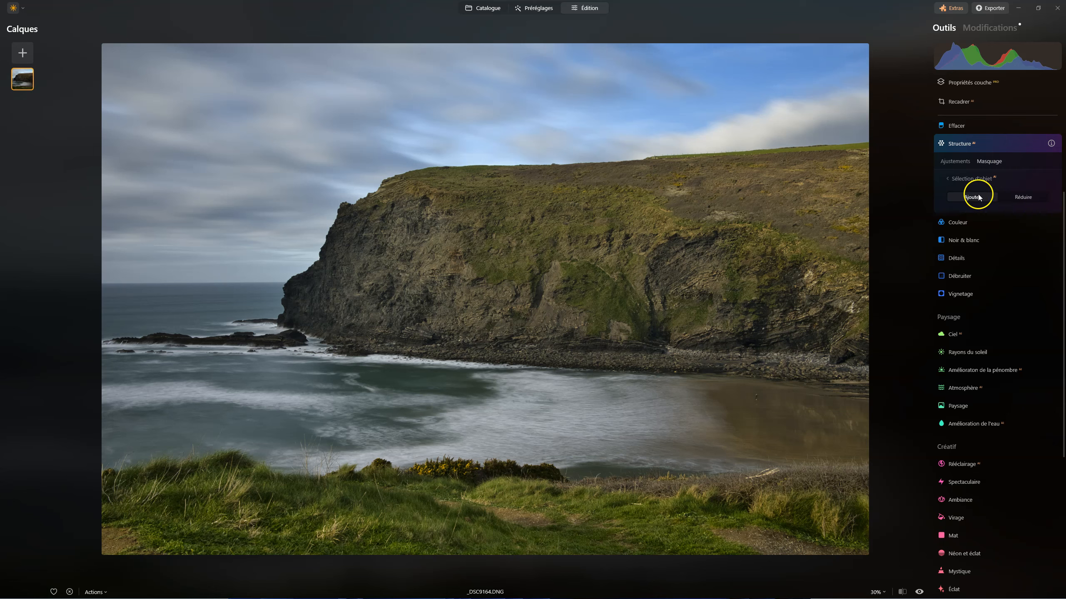
left_click(1031, 200)
left_click(976, 197)
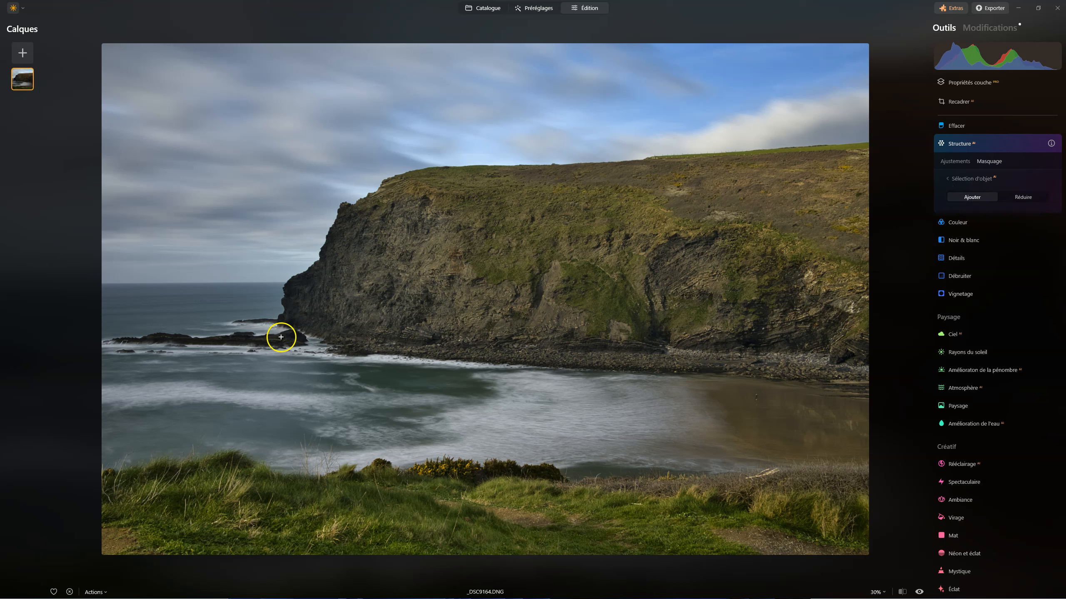
left_click(231, 340)
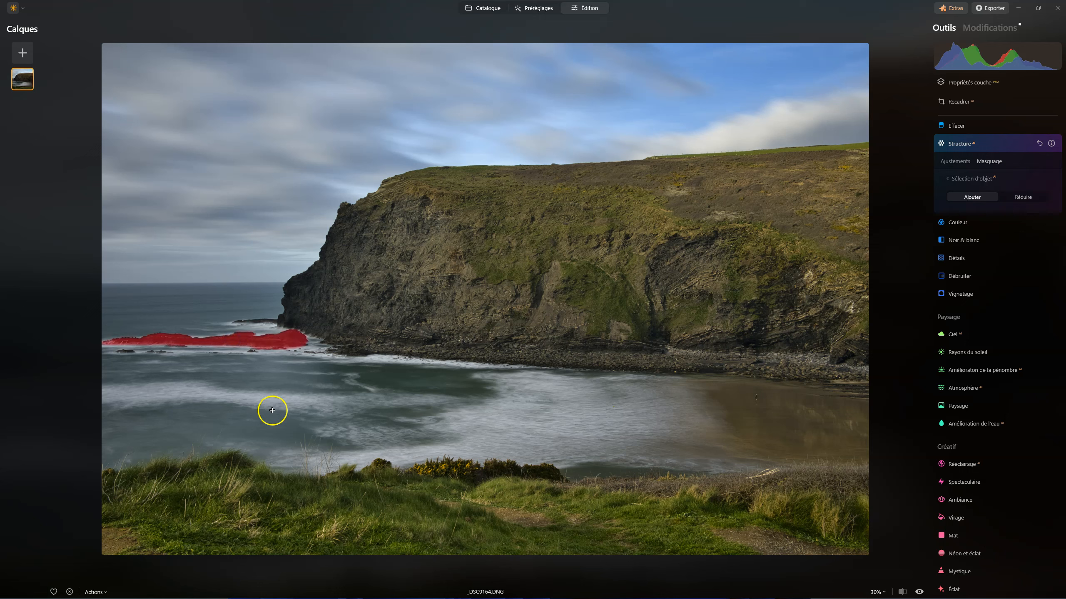
left_click(836, 391)
Try a Structure Quantité of 57 on the masked sea rocks and compare the effect on and off up close.
left_click(962, 161)
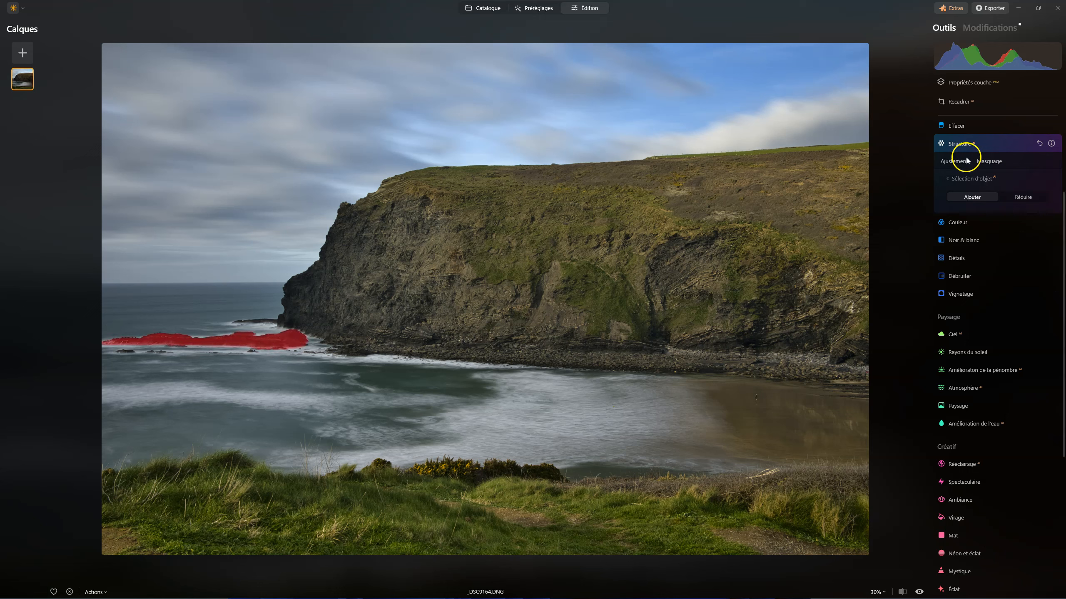
left_click(998, 192)
left_click_drag(998, 193, 1026, 192)
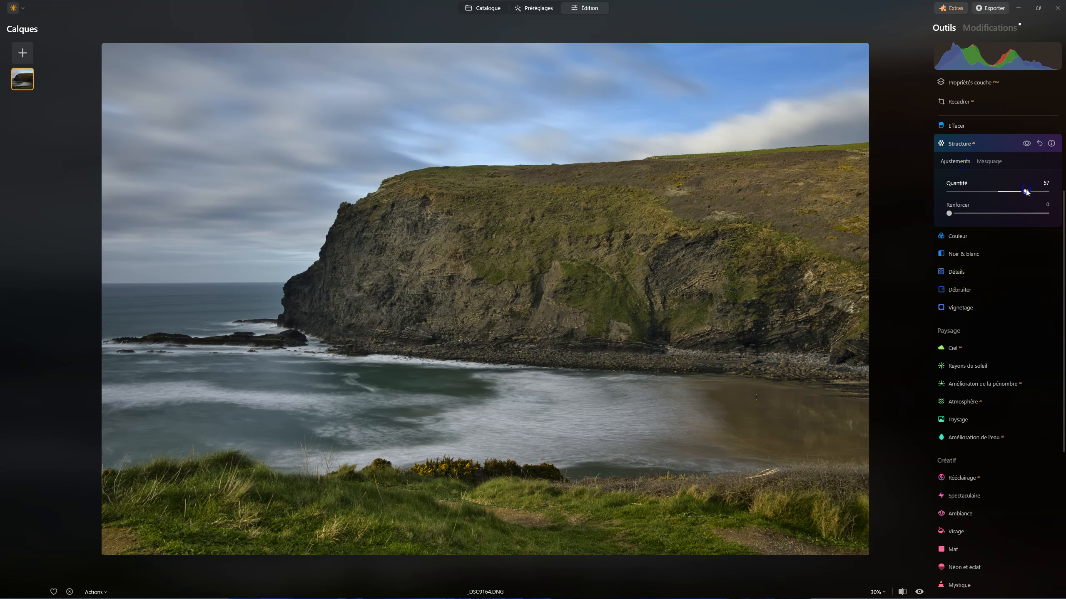
double_click(251, 347)
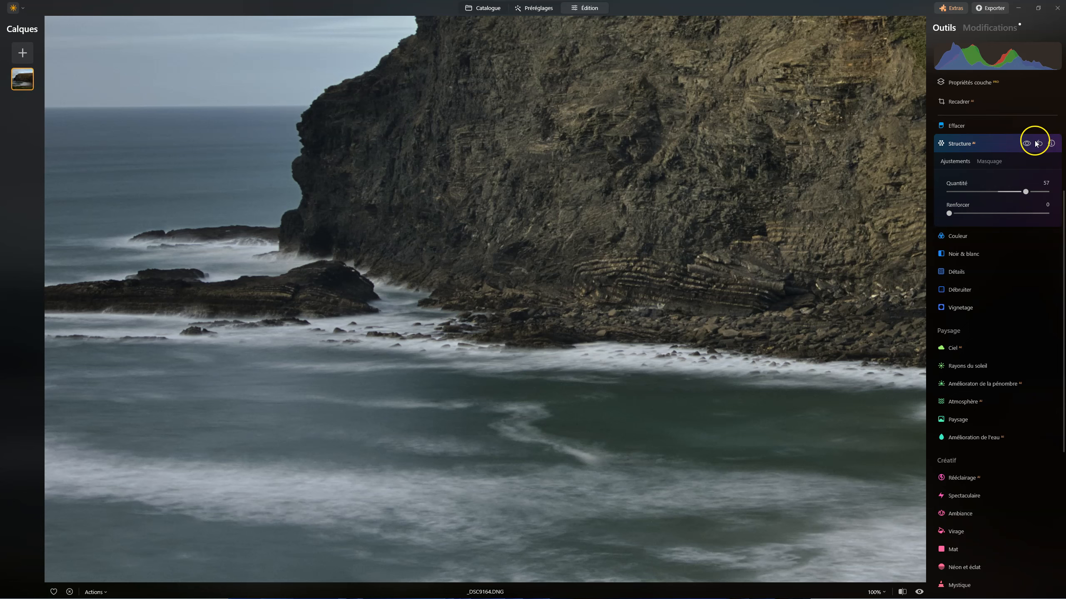
left_click(1022, 144)
double_click(600, 306)
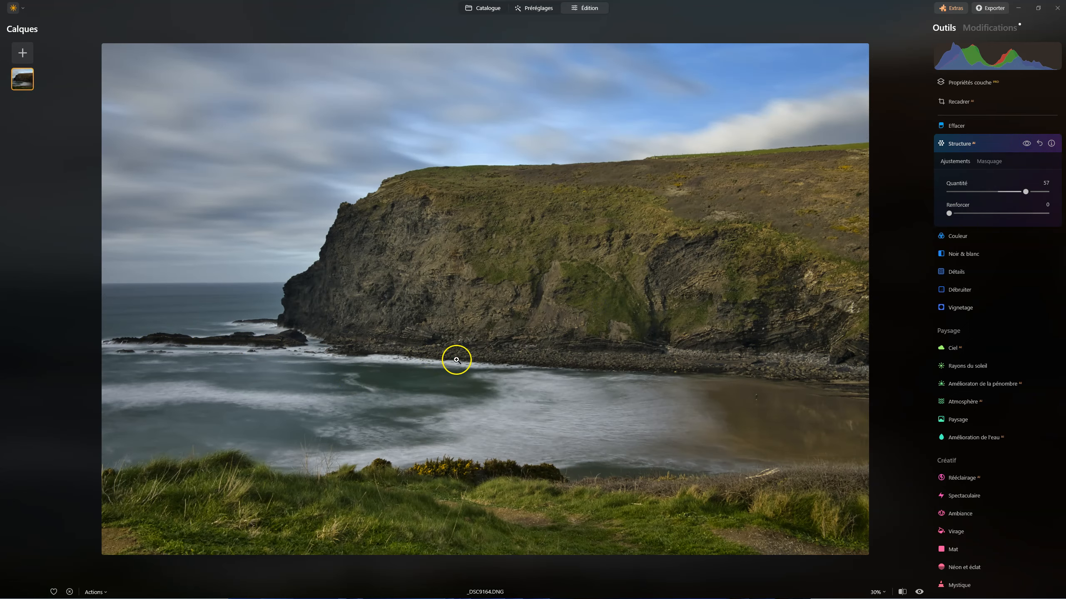
Try subtracting the foreground grass and the cliff from the Structure mask with object selection in Réduire mode.
left_click(989, 161)
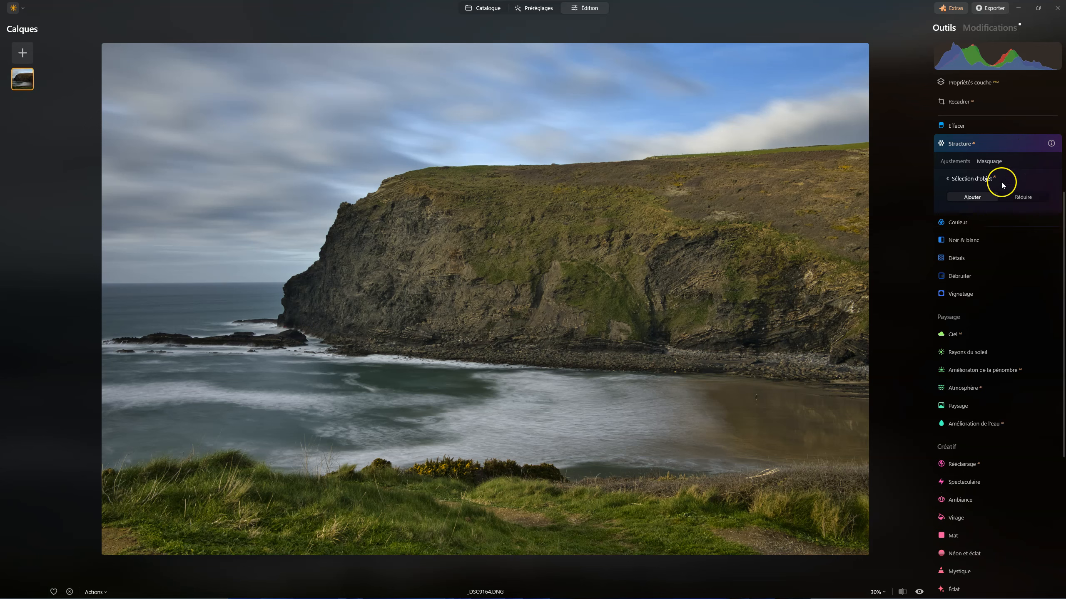
left_click(628, 219)
left_click(1017, 197)
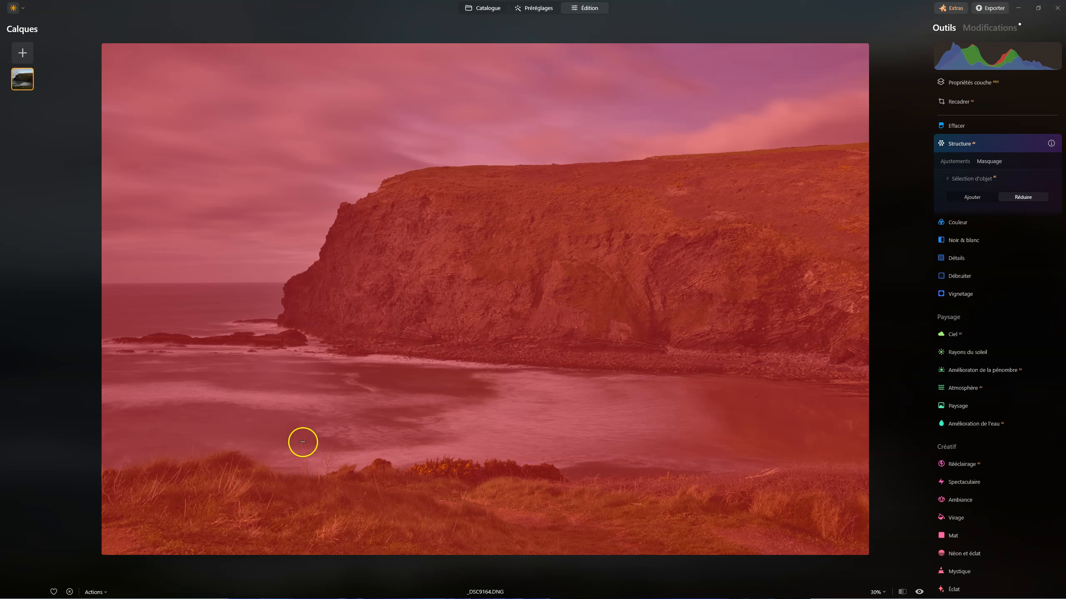
left_click(332, 518)
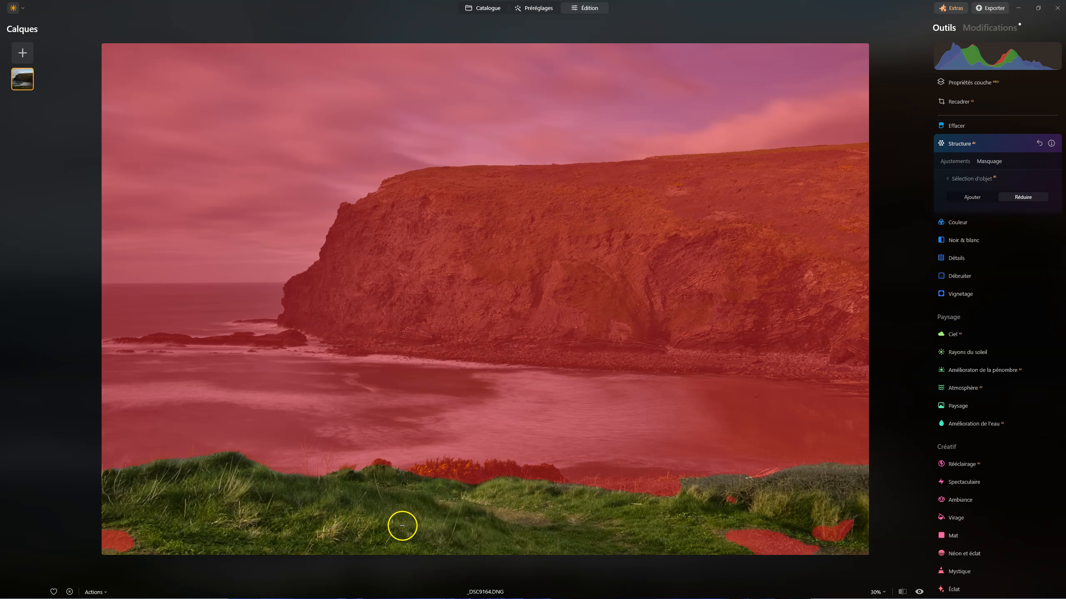
left_click(407, 257)
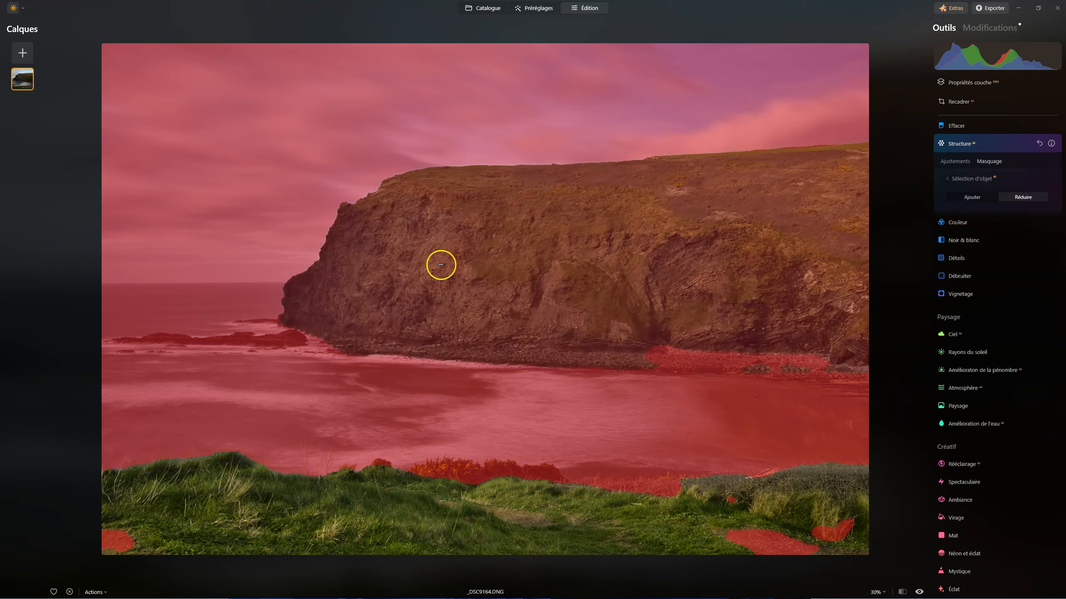
left_click(440, 265)
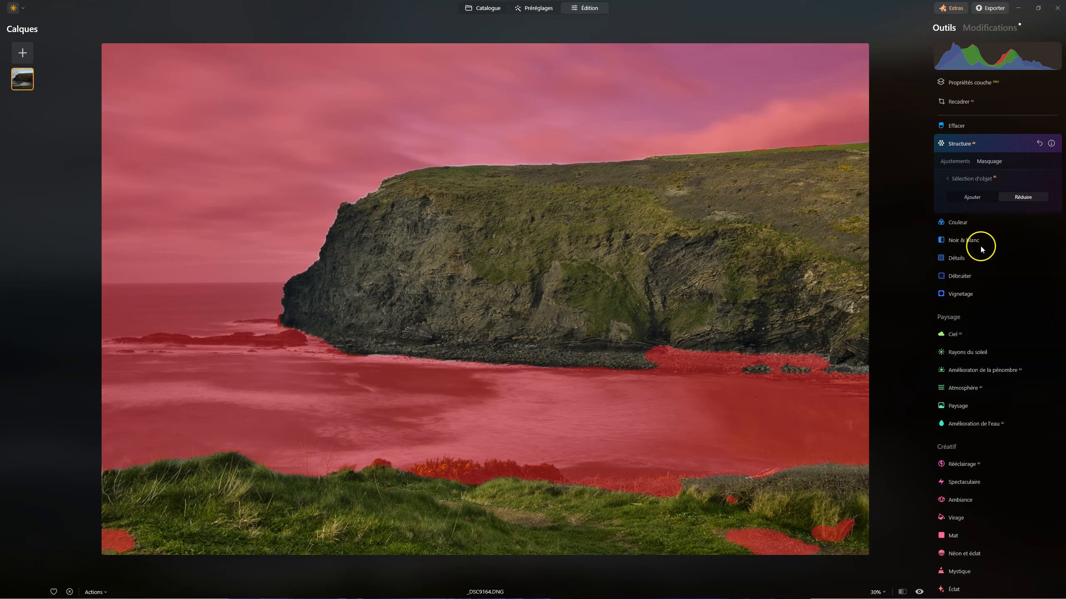
Try a Structure Quantité of 90 outside the subtracted areas, and reset the tool.
left_click(959, 162)
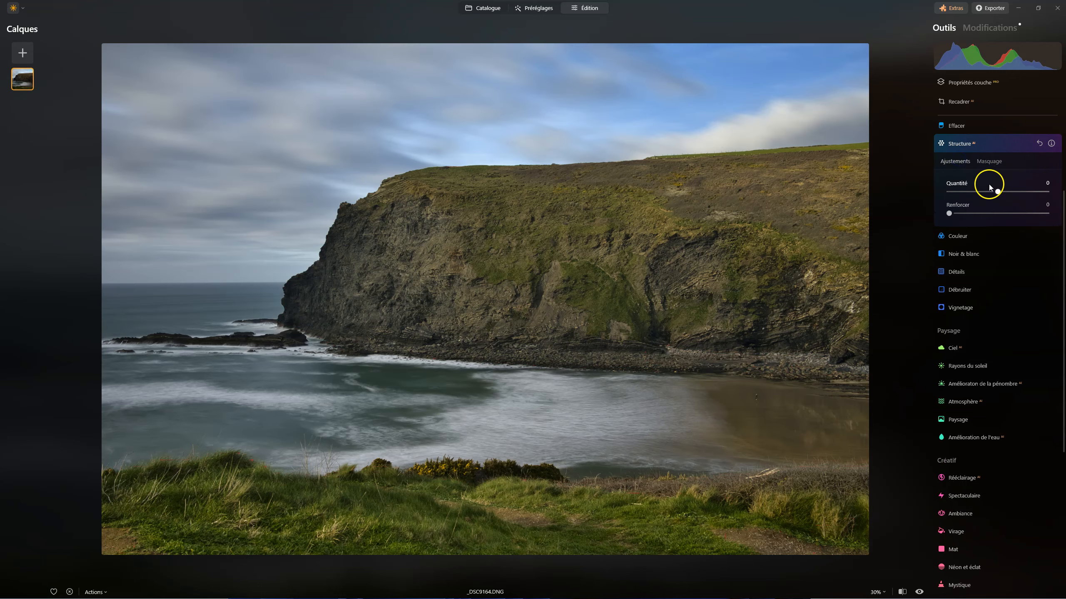
left_click_drag(998, 192, 1042, 191)
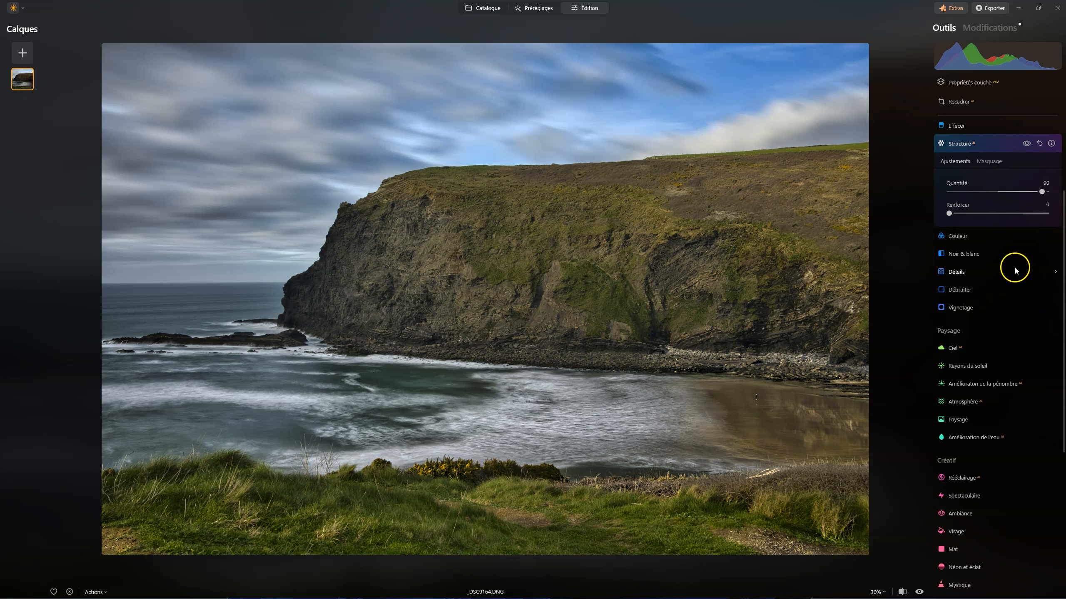
left_click(1041, 144)
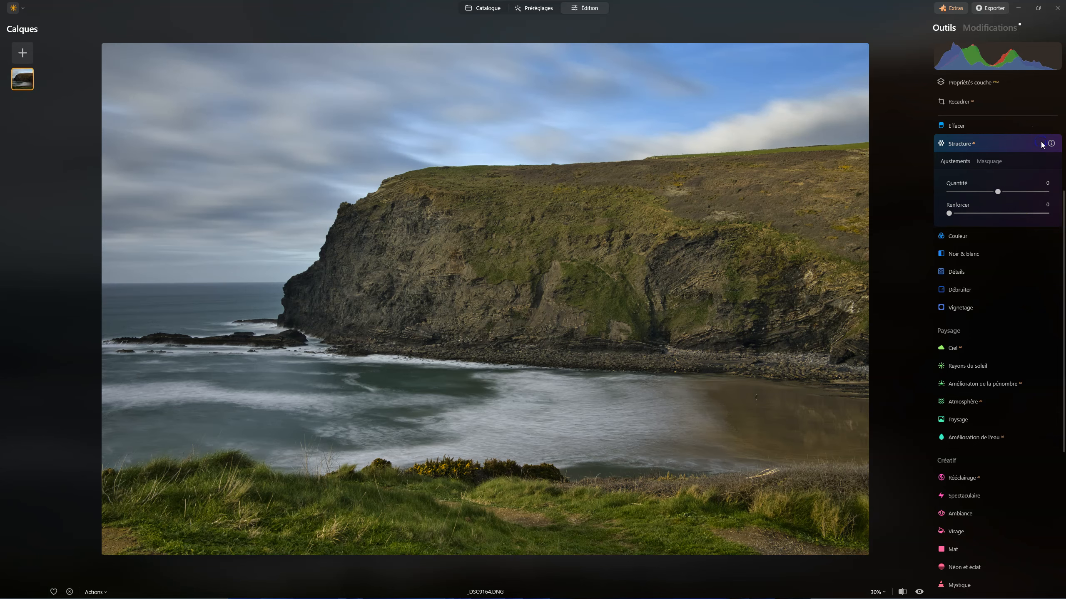
Mask the cliff with object selection in Ajouter mode and try to include the rocks along its base.
left_click(993, 164)
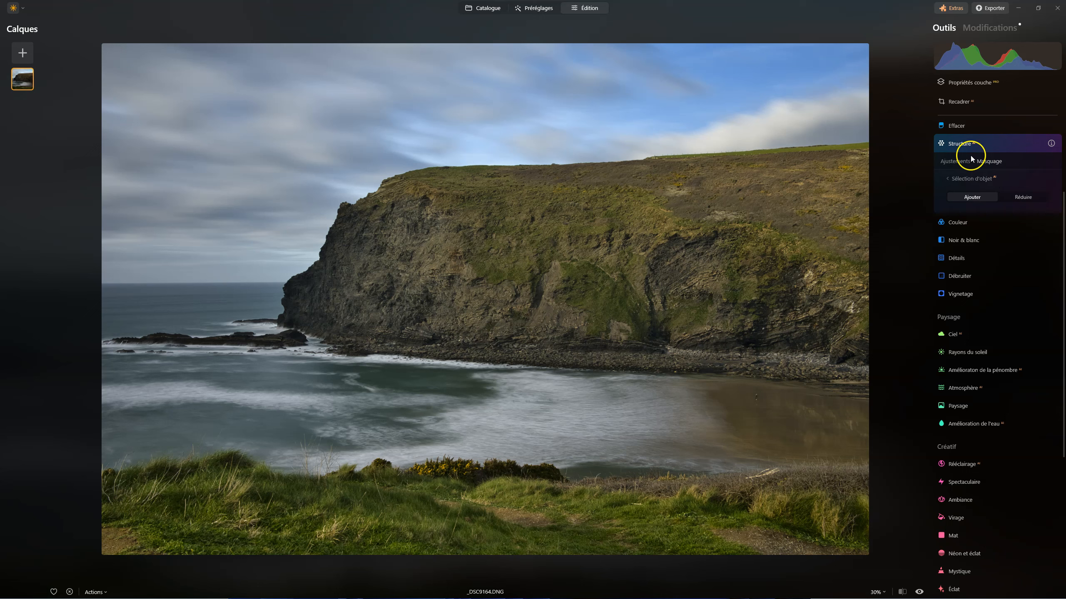
left_click(696, 253)
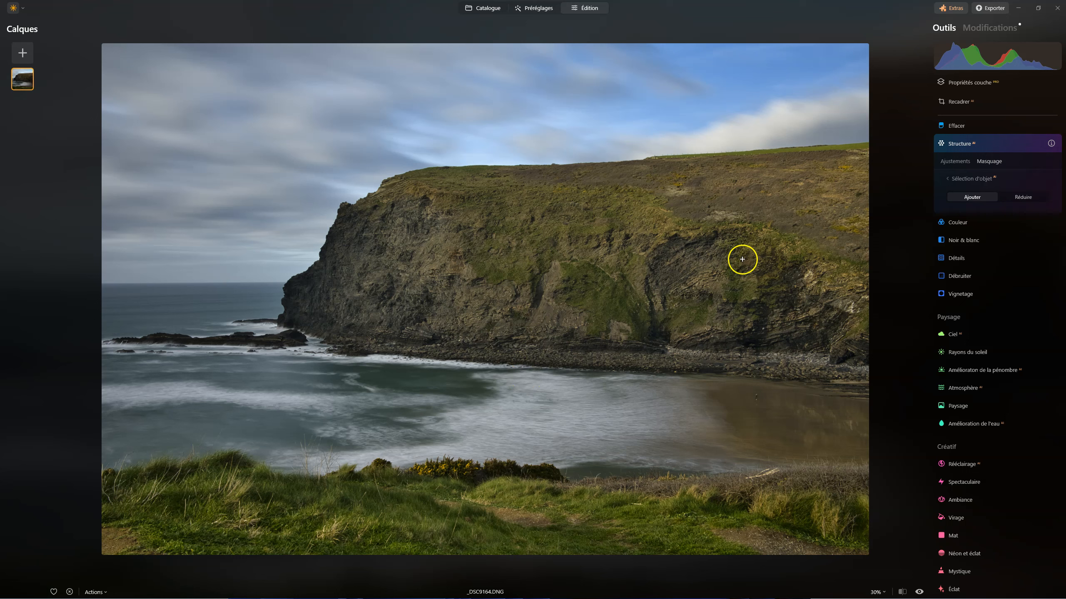
left_click(684, 272)
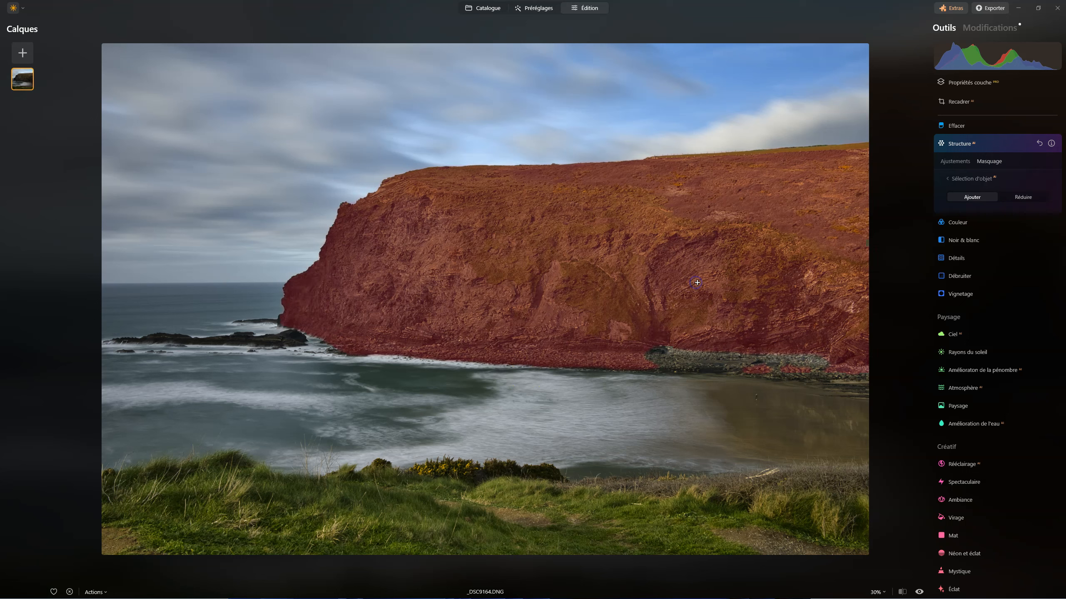
left_click(706, 349)
left_click(689, 361)
left_click(773, 356)
left_click(759, 362)
left_click(673, 359)
left_click(825, 356)
left_click(734, 364)
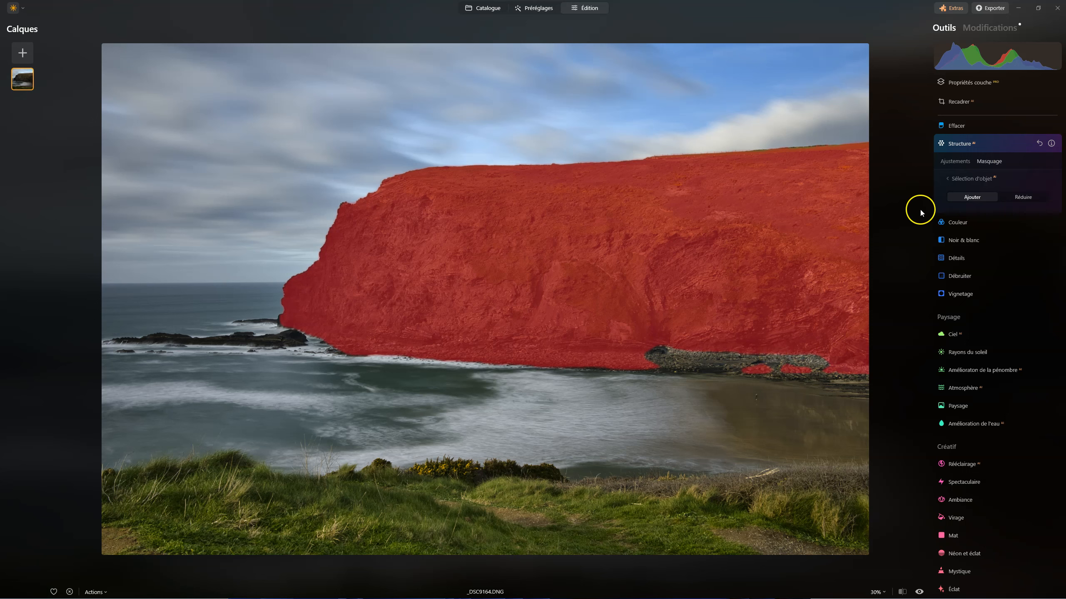
Paint the shoreline rocks into the cliff mask with the size 100 brush, and set the Structure Quantité to 51.
left_click(961, 176)
left_click(1001, 199)
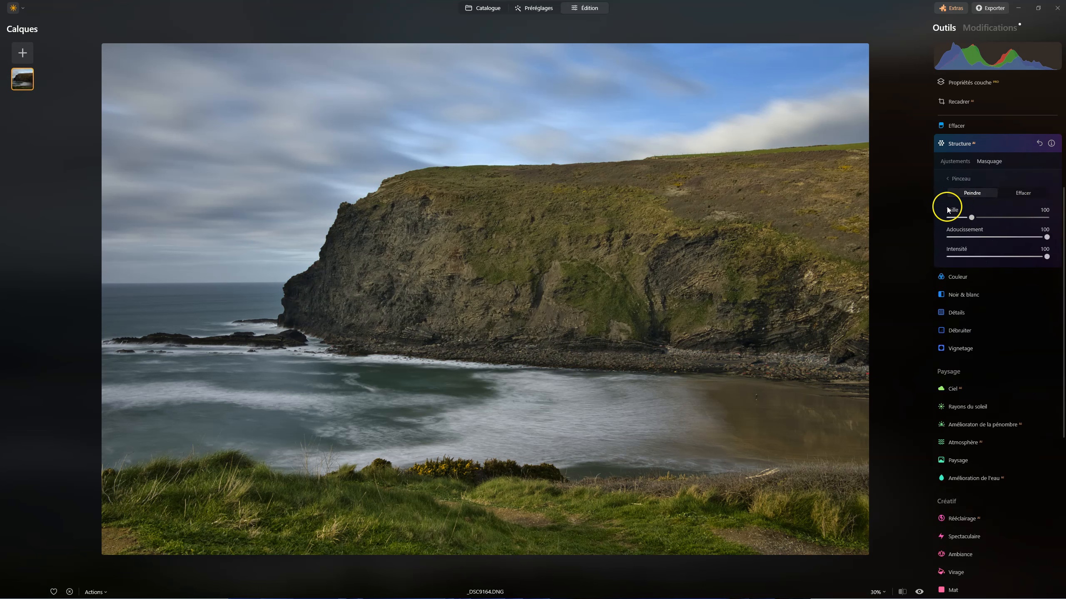
left_click(643, 352)
left_click(954, 161)
left_click_drag(1002, 195, 1023, 192)
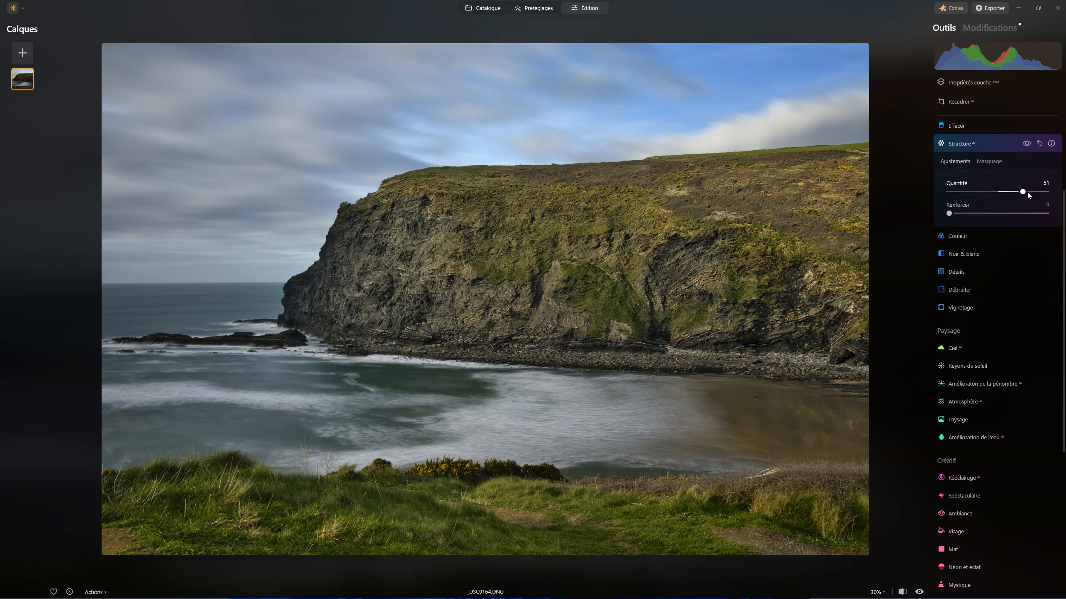